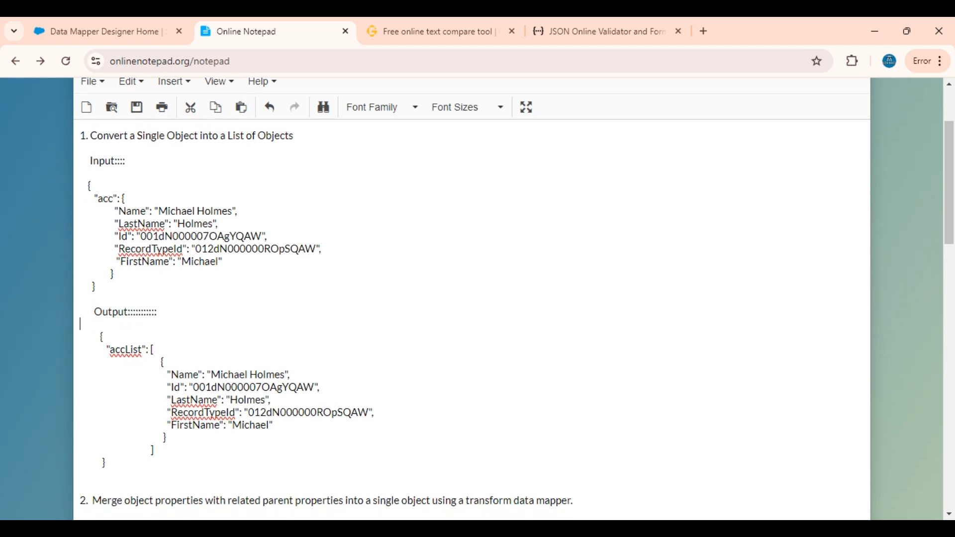
Examine the sample input and expected output JSON for converting a single object into a list of objects.
{"action": "left_click_drag", "start_coordinate": [96, 287], "coordinate": [86, 186]}
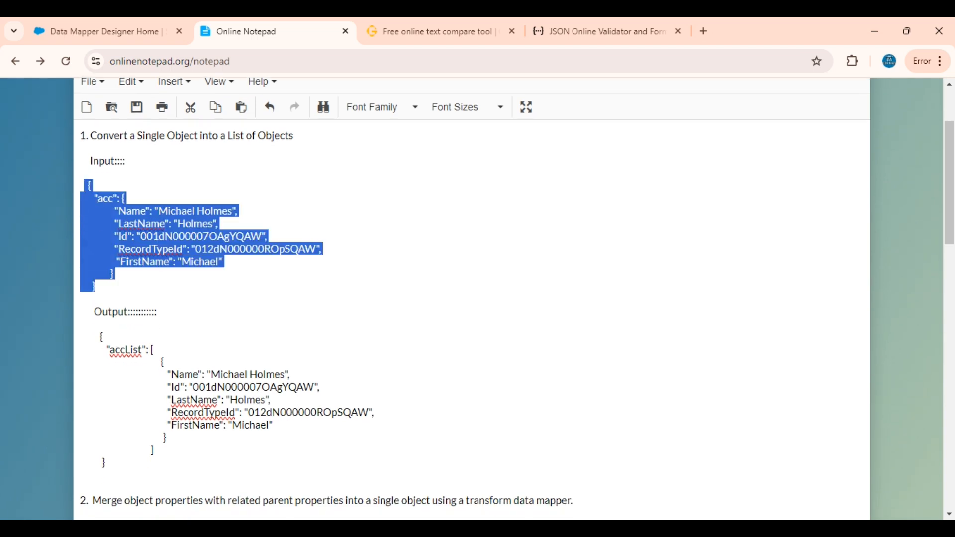
{"action": "left_click", "coordinate": [113, 274]}
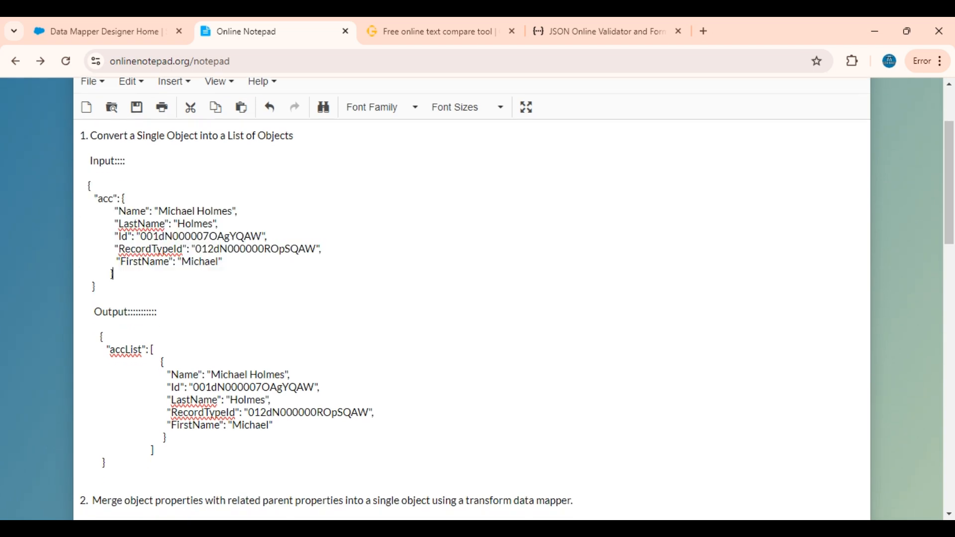
{"action": "double_click", "coordinate": [115, 198]}
{"action": "left_click_drag", "start_coordinate": [113, 198], "coordinate": [113, 274]}
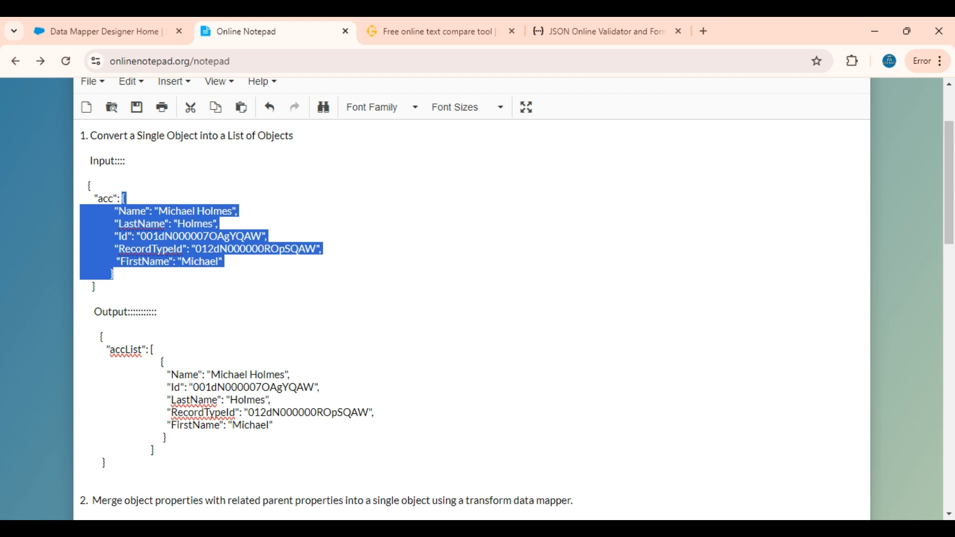
{"action": "double_click", "coordinate": [126, 350]}
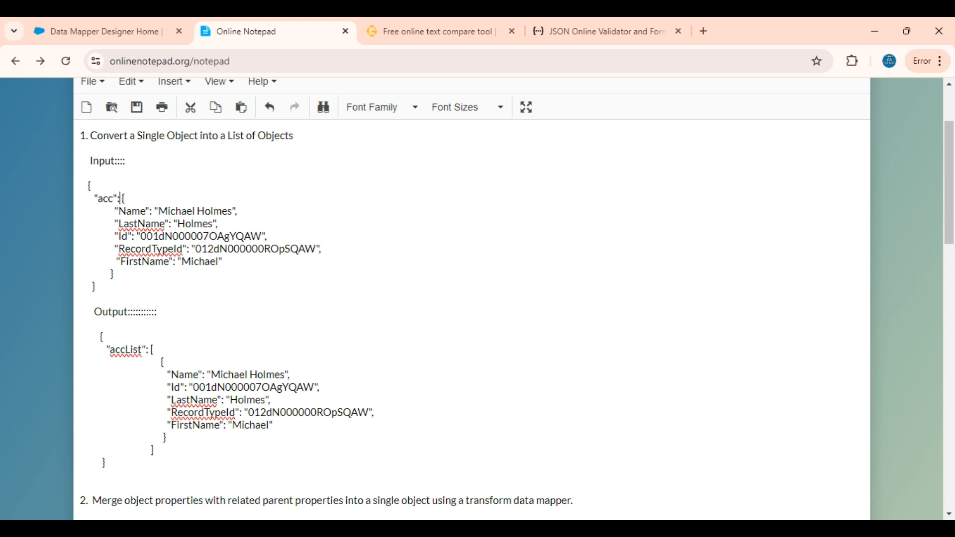
{"action": "left_click_drag", "start_coordinate": [122, 198], "coordinate": [113, 274]}
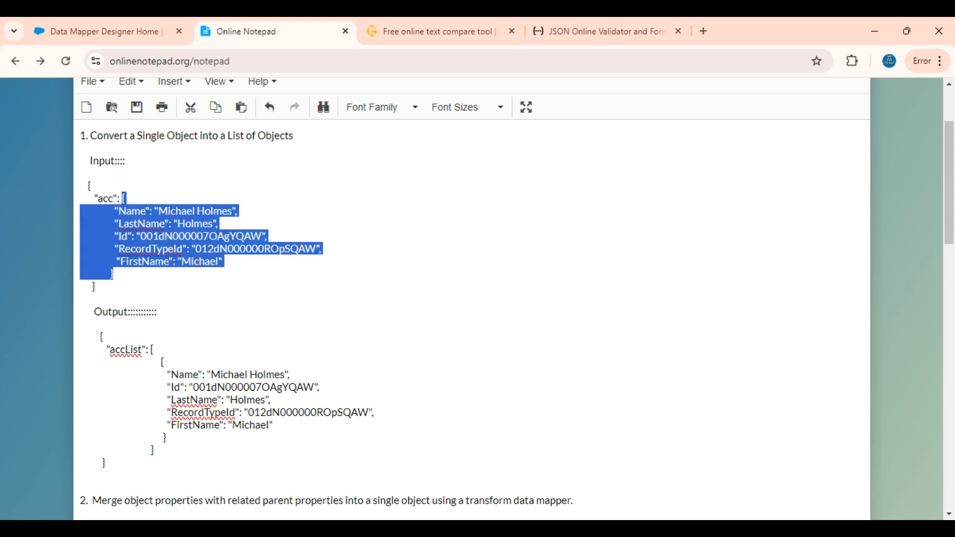
{"action": "left_click", "coordinate": [149, 350]}
{"action": "left_click", "coordinate": [102, 336]}
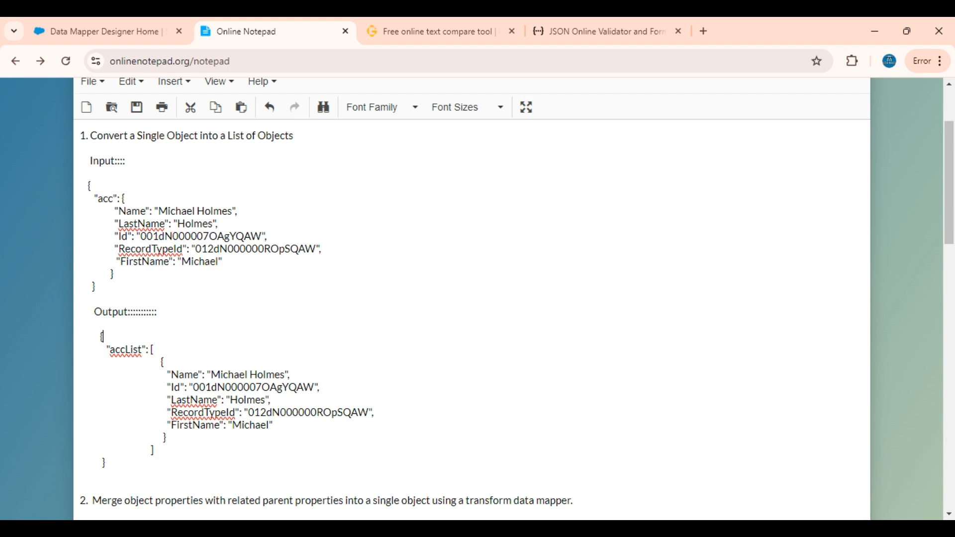
{"action": "left_click", "coordinate": [158, 361]}
Switch to Salesforce OmniStudio and start a new Data Mapper with the interface name DRobjectToListofObjects.
{"action": "left_click", "coordinate": [100, 31]}
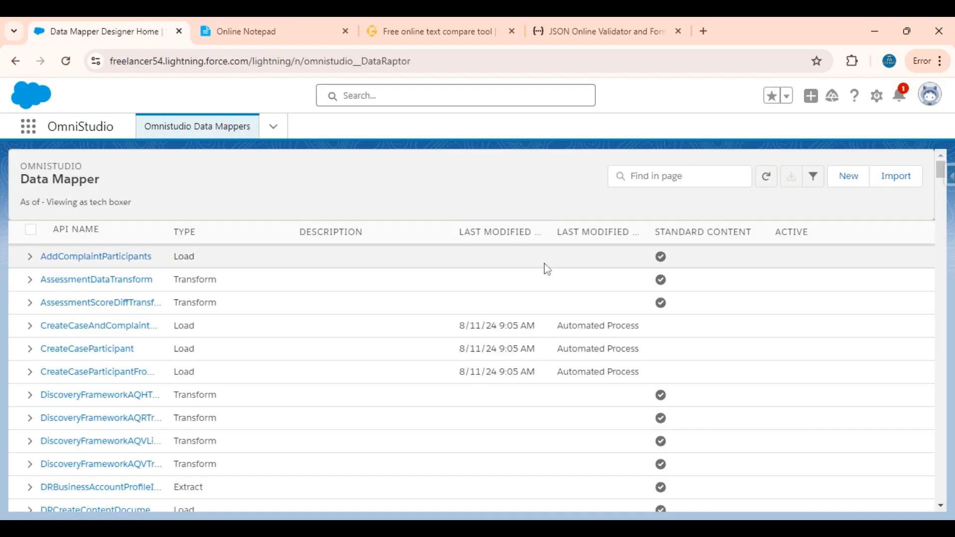
{"action": "left_click", "coordinate": [848, 178]}
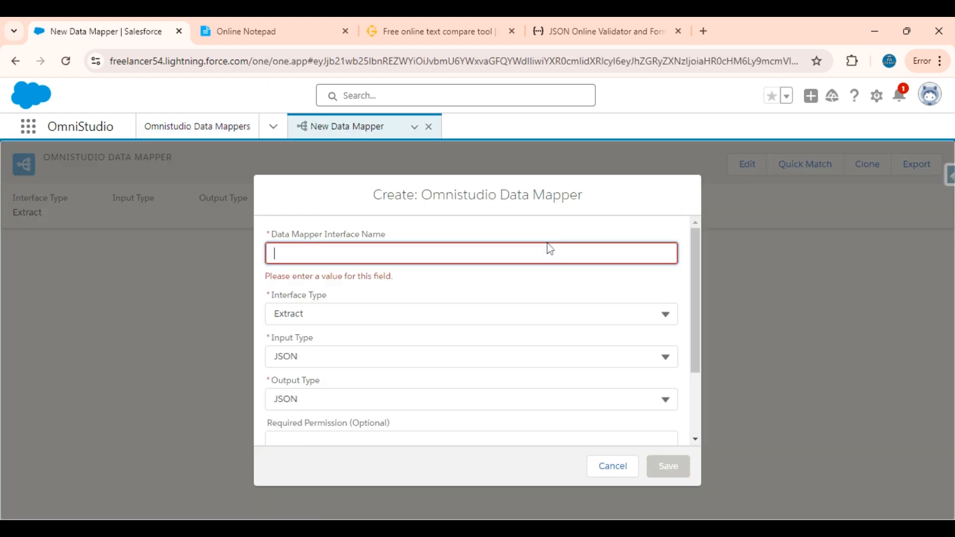
{"action": "type", "text": "DR"}
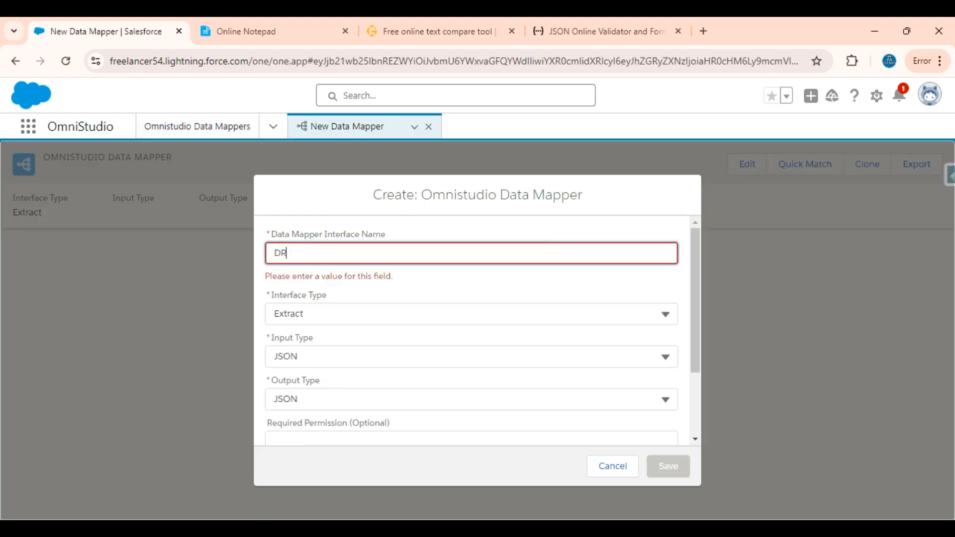
{"action": "type", "text": "Singl"}
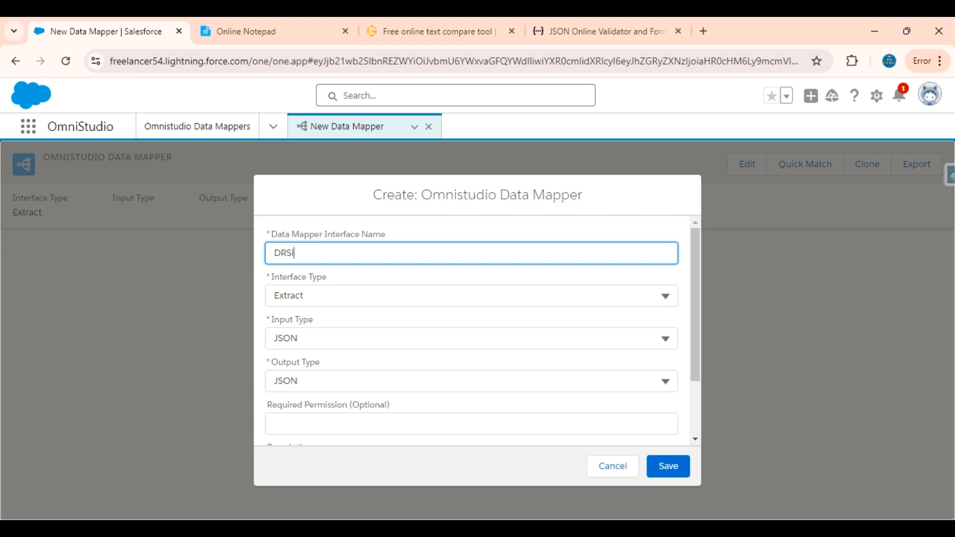
{"action": "key", "text": "BackSpace"}
{"action": "key", "text": "BackSpace"}
{"action": "key", "text": "BackSpace"}
{"action": "key", "text": "BackSpace"}
{"action": "key", "text": "BackSpace"}
{"action": "type", "text": "objToListofObjs"}
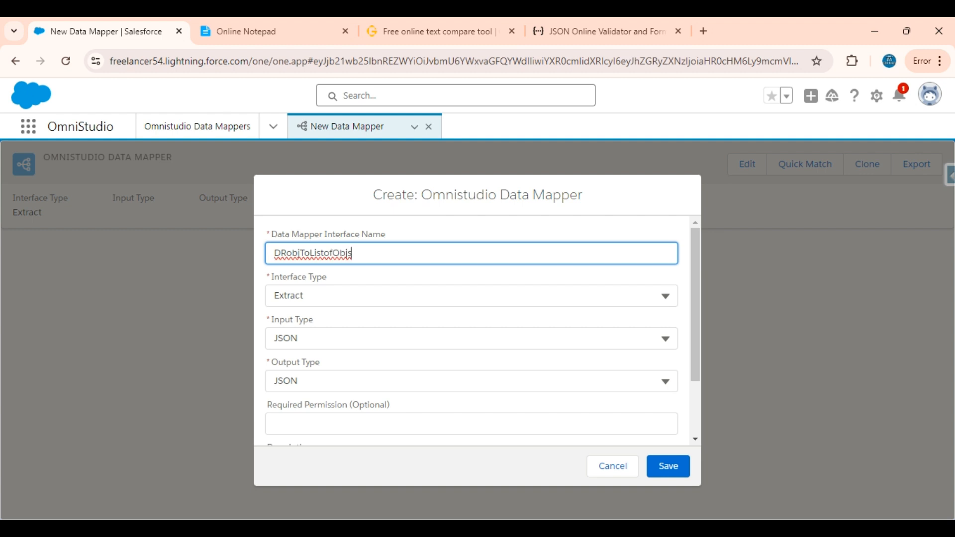
{"action": "key", "text": "BackSpace"}
{"action": "type", "text": "ects"}
{"action": "left_click", "coordinate": [300, 252]}
{"action": "type", "text": "ect"}
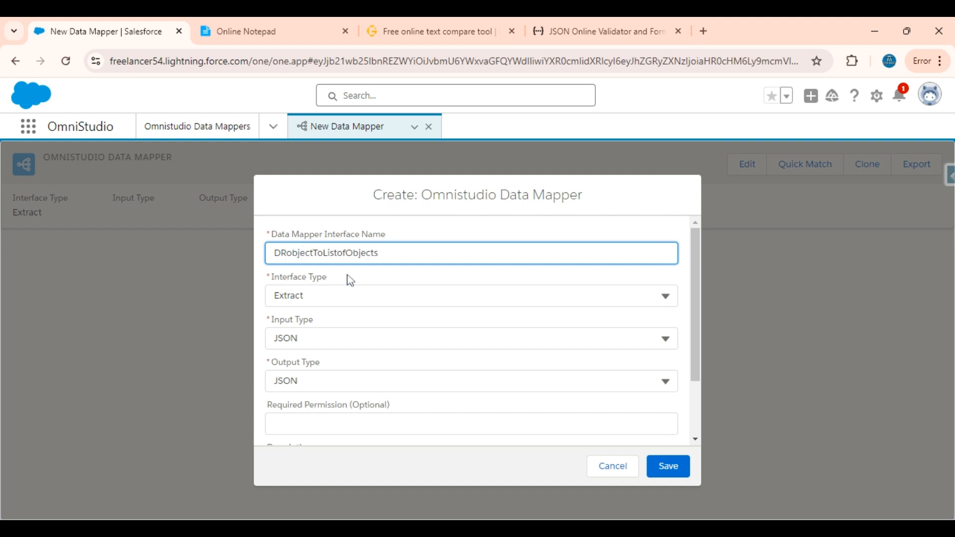
Set the Data Mapper's interface type to Transform, keep JSON for input and output, and save it.
{"action": "left_click", "coordinate": [331, 296]}
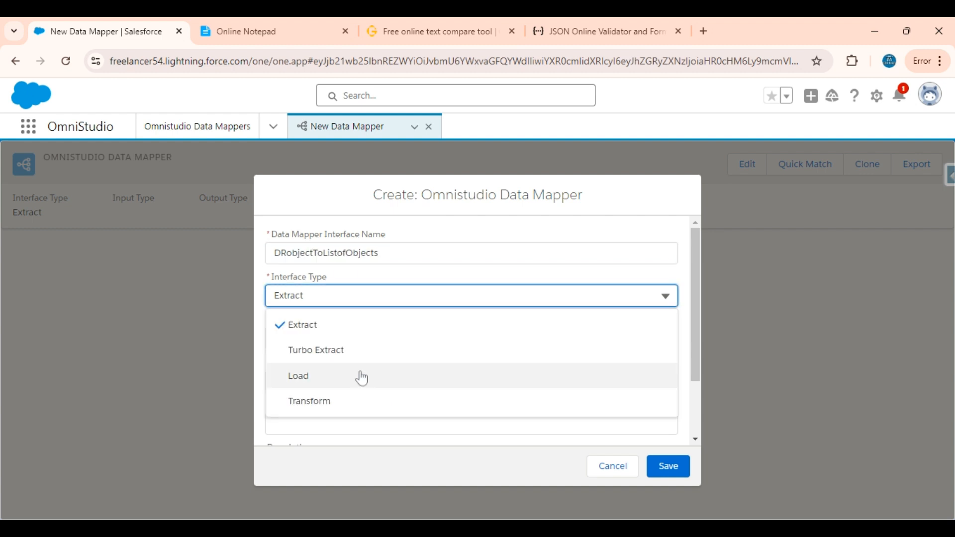
{"action": "left_click", "coordinate": [309, 407]}
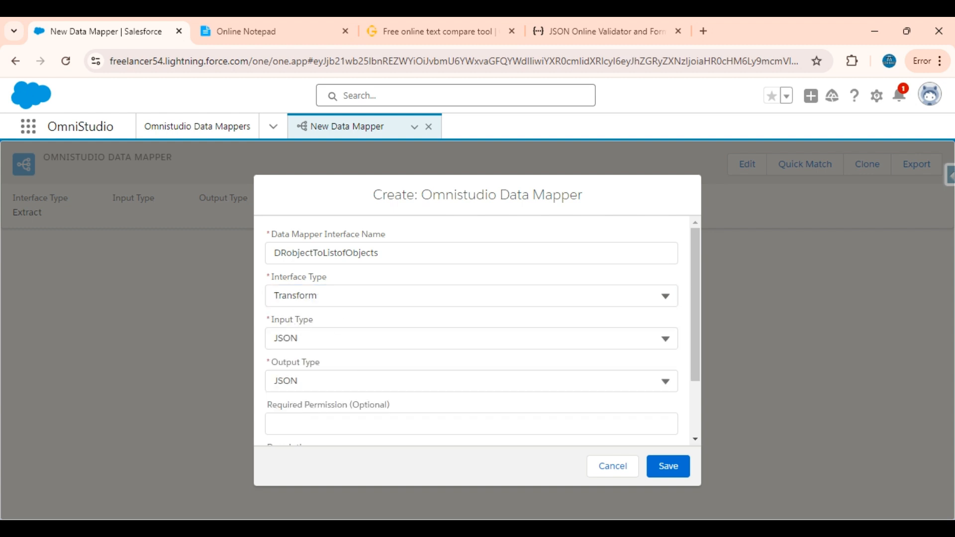
{"action": "scroll", "coordinate": [461, 422], "scroll_direction": "down", "scroll_amount": 2}
{"action": "scroll", "coordinate": [461, 422], "scroll_direction": "up", "scroll_amount": 2}
{"action": "left_click", "coordinate": [675, 467]}
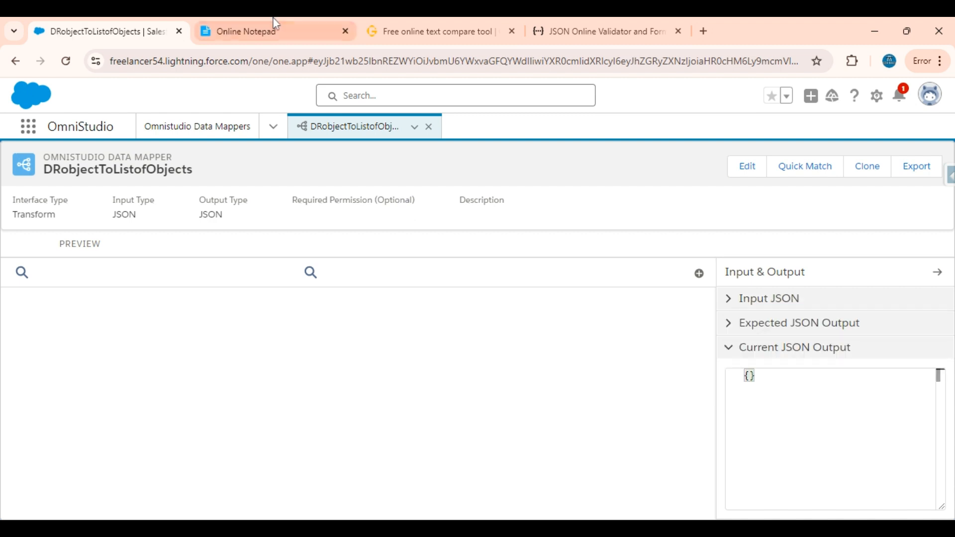
Copy the sample acc input JSON from Online Notepad into the Data Mapper's Input JSON.
{"action": "left_click", "coordinate": [276, 24]}
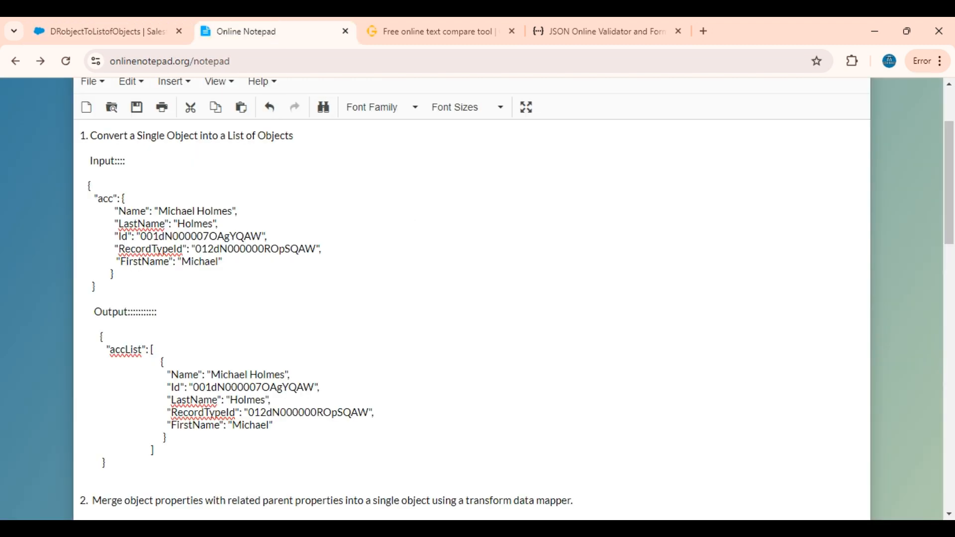
{"action": "left_click_drag", "start_coordinate": [96, 287], "coordinate": [82, 185]}
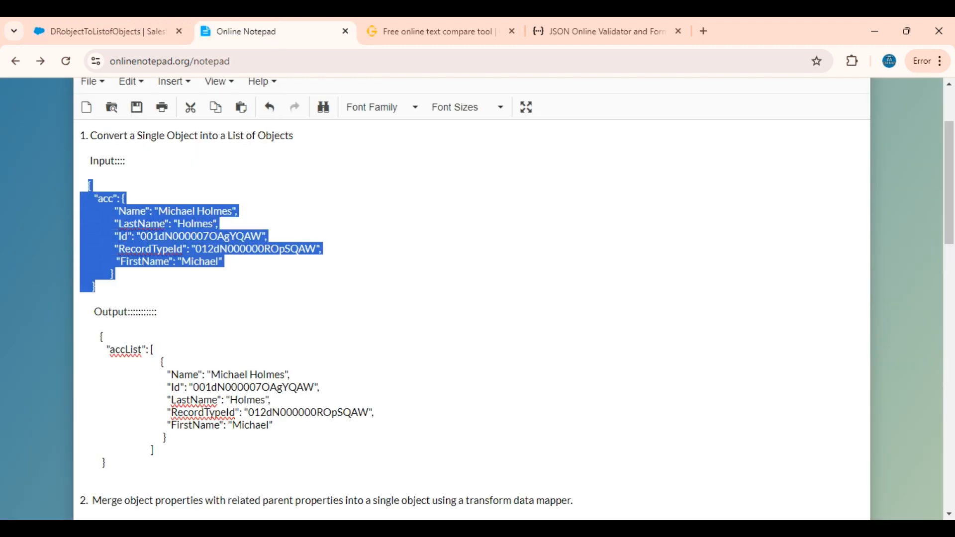
{"action": "left_click", "coordinate": [93, 17]}
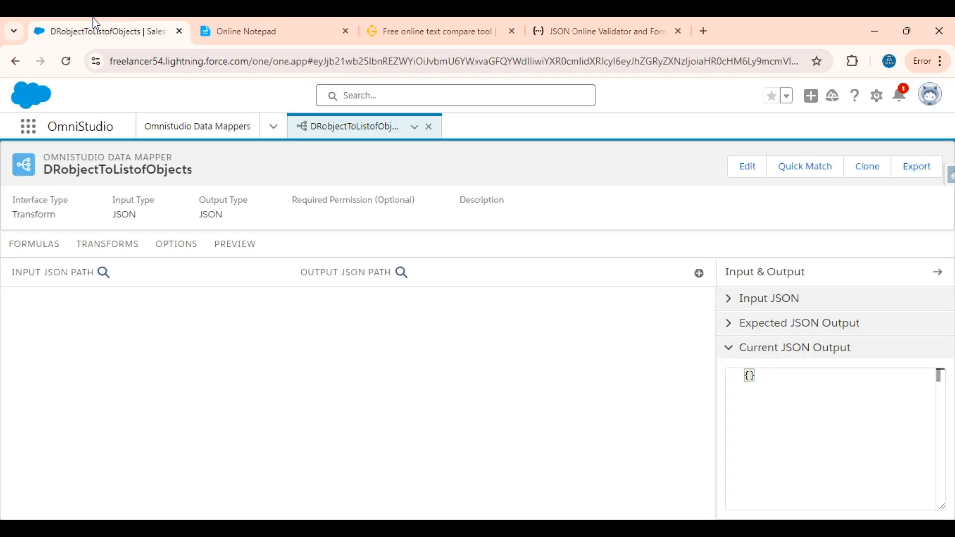
{"action": "left_click", "coordinate": [791, 304]}
{"action": "left_click", "coordinate": [783, 333]}
{"action": "key", "text": "ctrl+v"}
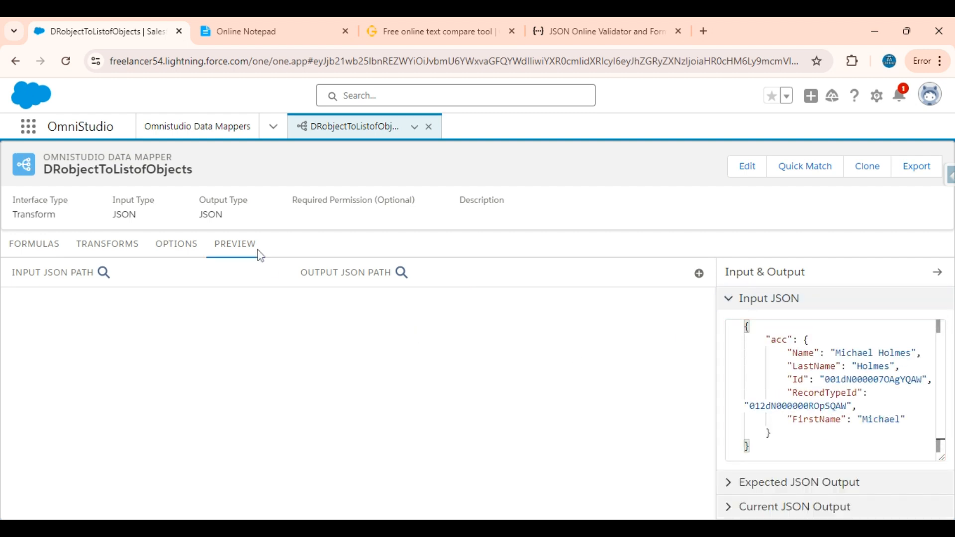
Review the input JSON in the Data Mapper's preview, then return to the transform mappings.
{"action": "left_click", "coordinate": [234, 246]}
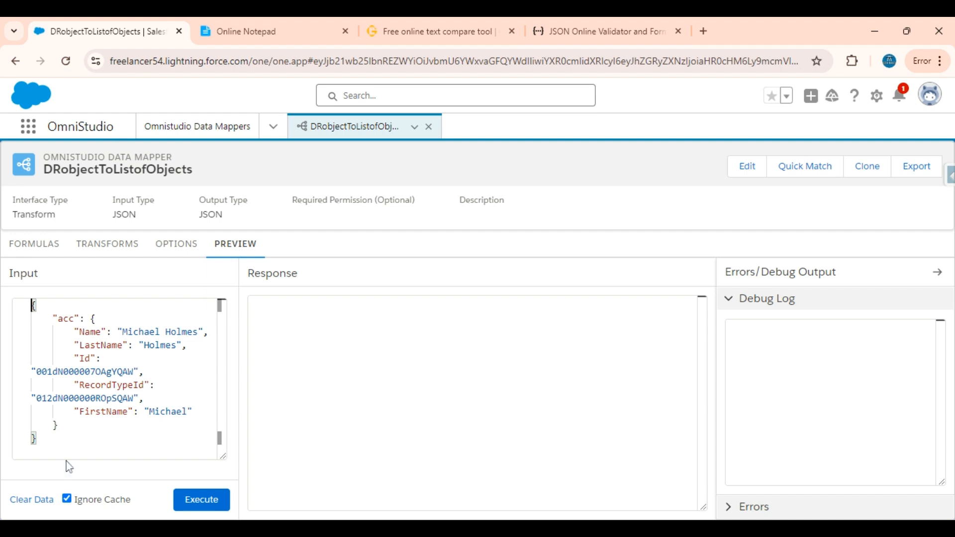
{"action": "left_click_drag", "start_coordinate": [64, 453], "coordinate": [21, 302]}
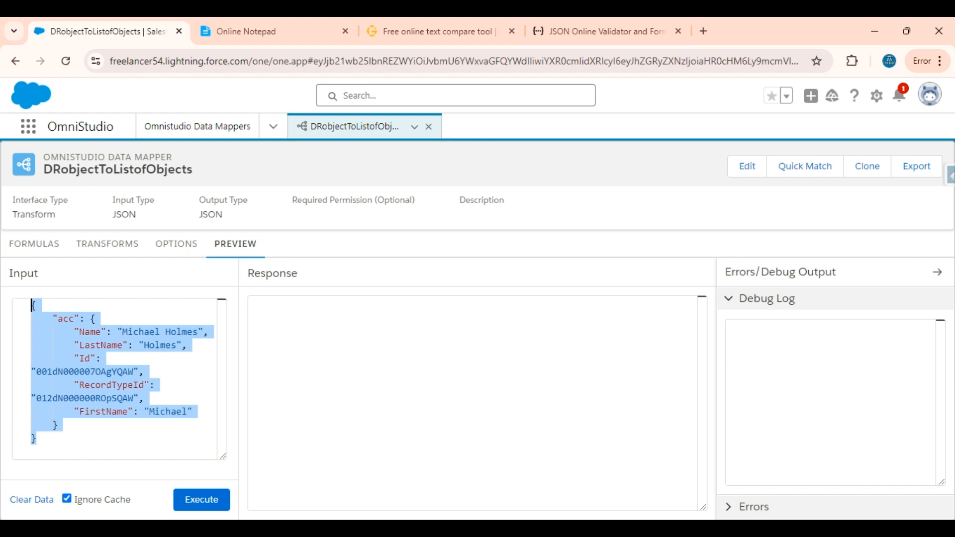
{"action": "left_click", "coordinate": [106, 253]}
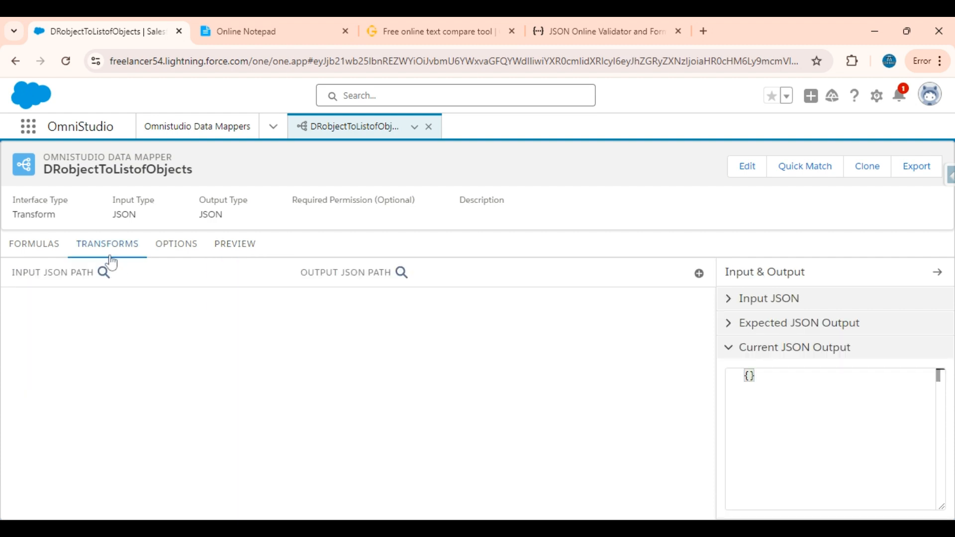
Add a transform mapping with acc, the key of the input object, as its Input JSON Path.
{"action": "left_click", "coordinate": [699, 275]}
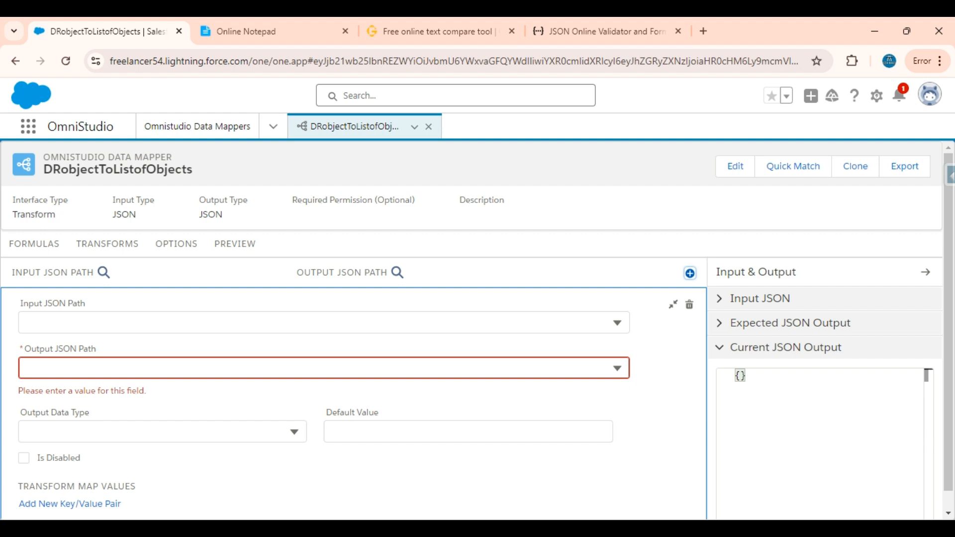
{"action": "left_click", "coordinate": [280, 322]}
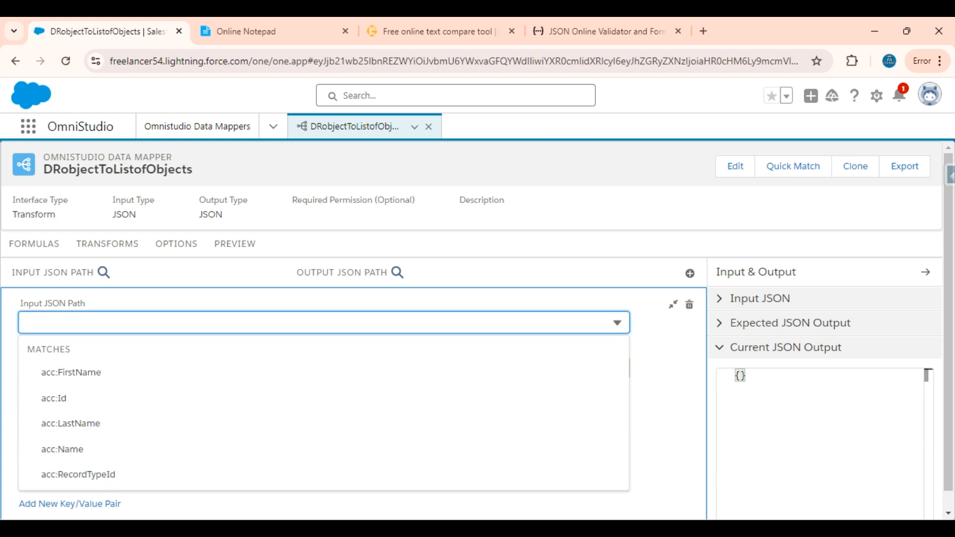
{"action": "type", "text": "acc"}
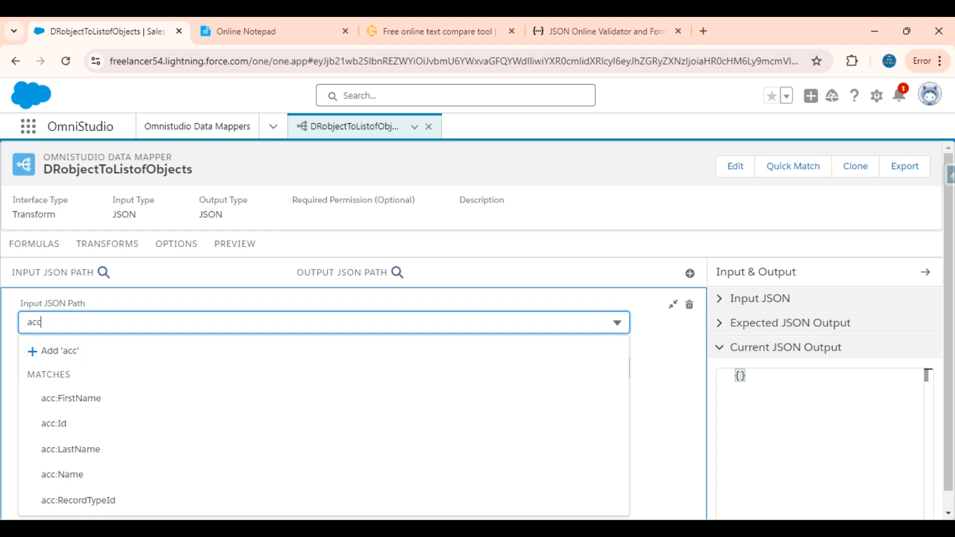
{"action": "left_click", "coordinate": [754, 298]}
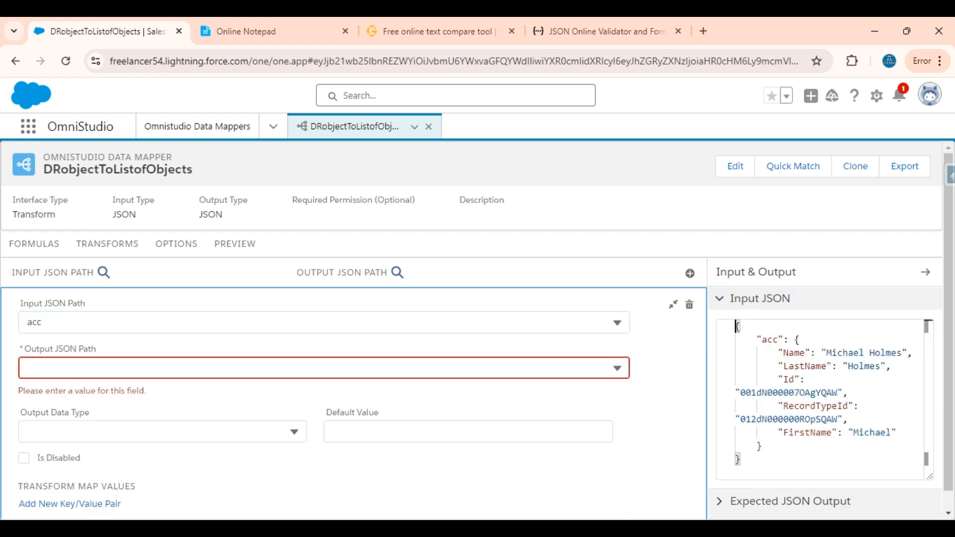
{"action": "double_click", "coordinate": [766, 340]}
{"action": "key", "text": "ctrl+c"}
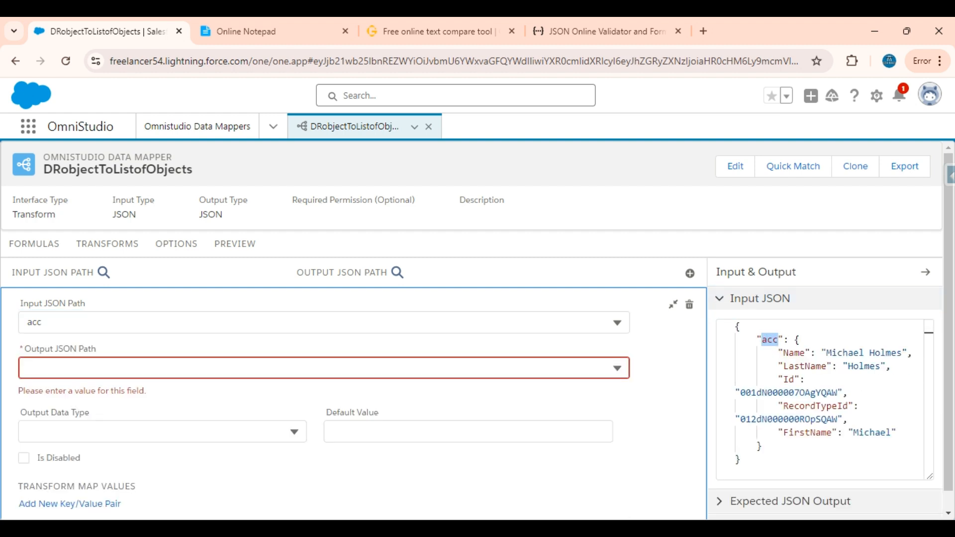
{"action": "left_click", "coordinate": [251, 322]}
{"action": "key", "text": "ctrl+a"}
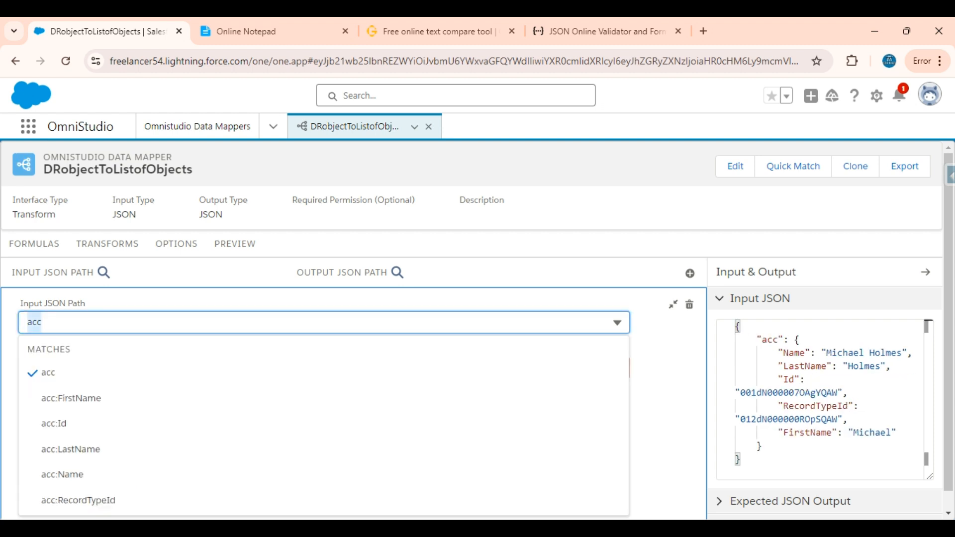
{"action": "key", "text": "ctrl+v"}
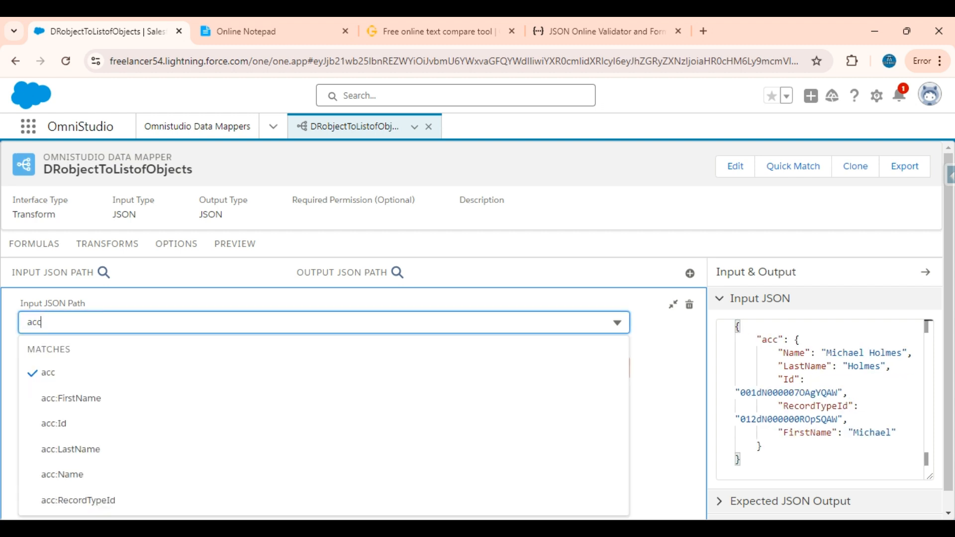
{"action": "left_click", "coordinate": [12, 320]}
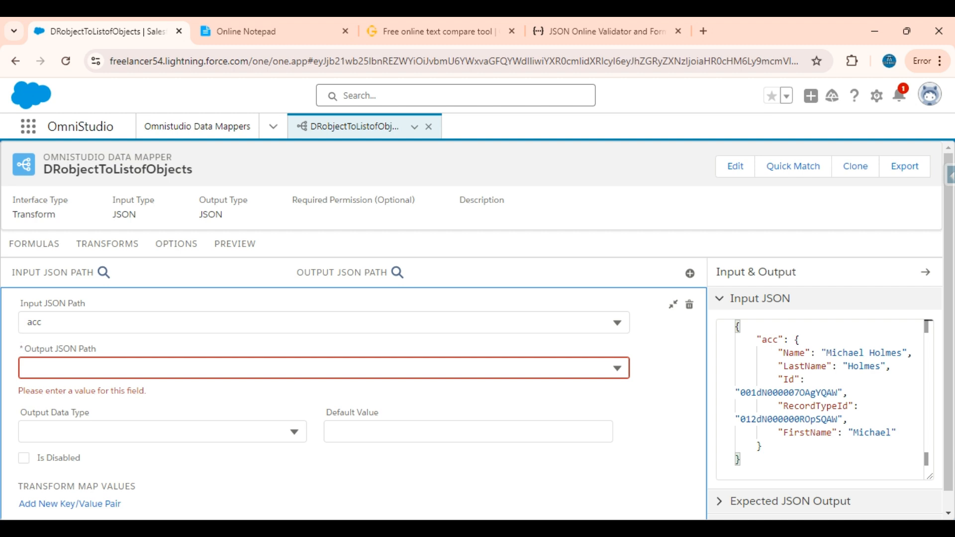
Set the mapping's Output JSON Path to accList, copied from the expected output in Online Notepad.
{"action": "left_click", "coordinate": [49, 371]}
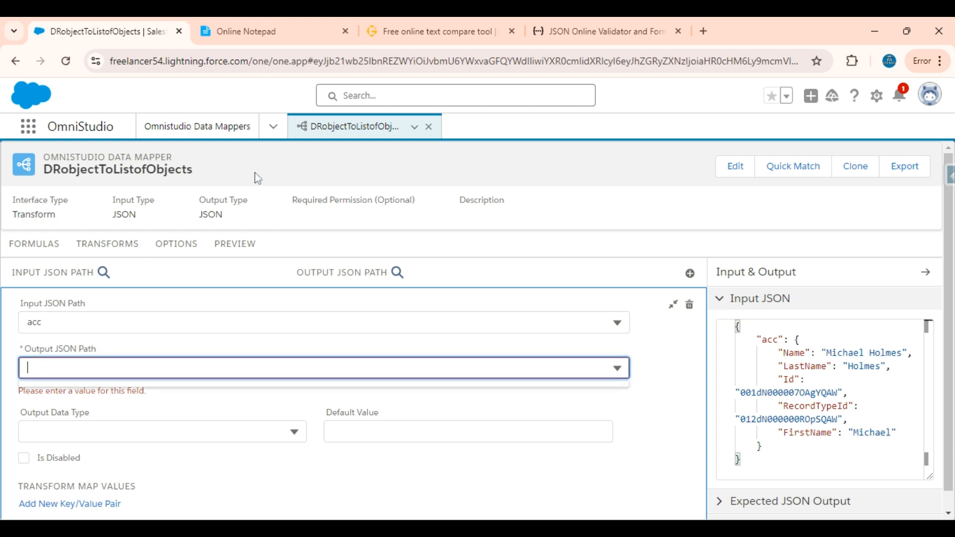
{"action": "left_click", "coordinate": [287, 35]}
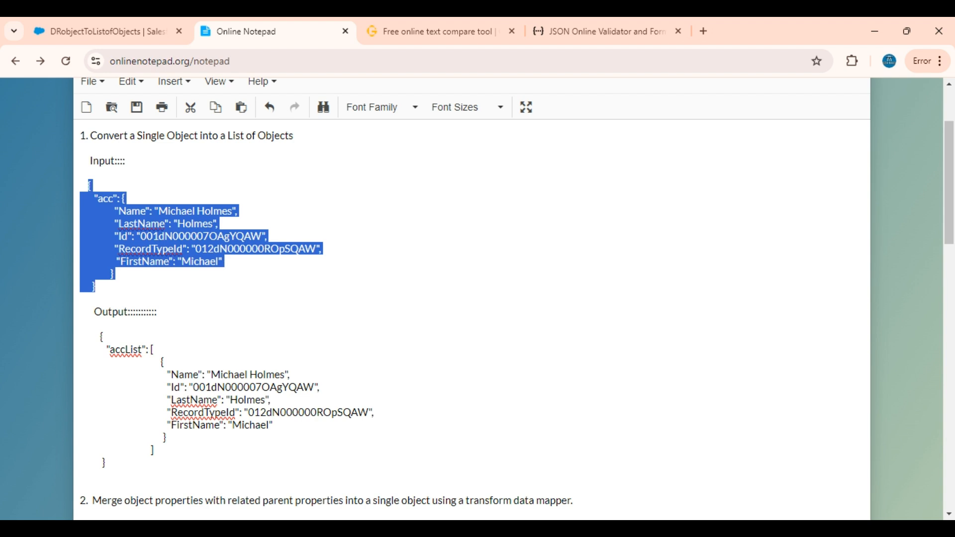
{"action": "double_click", "coordinate": [130, 350]}
{"action": "key", "text": "ctrl+c"}
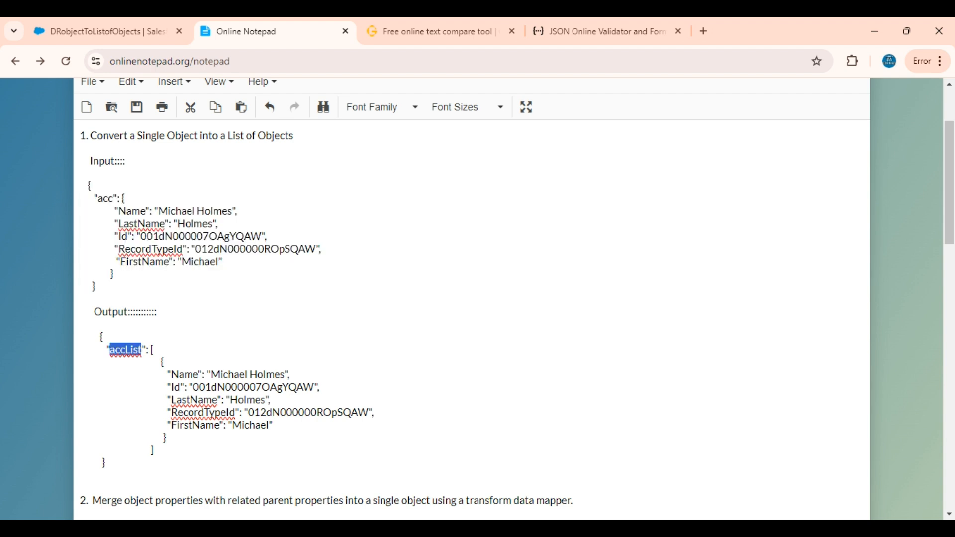
{"action": "left_click", "coordinate": [67, 17]}
{"action": "key", "text": "ctrl+v"}
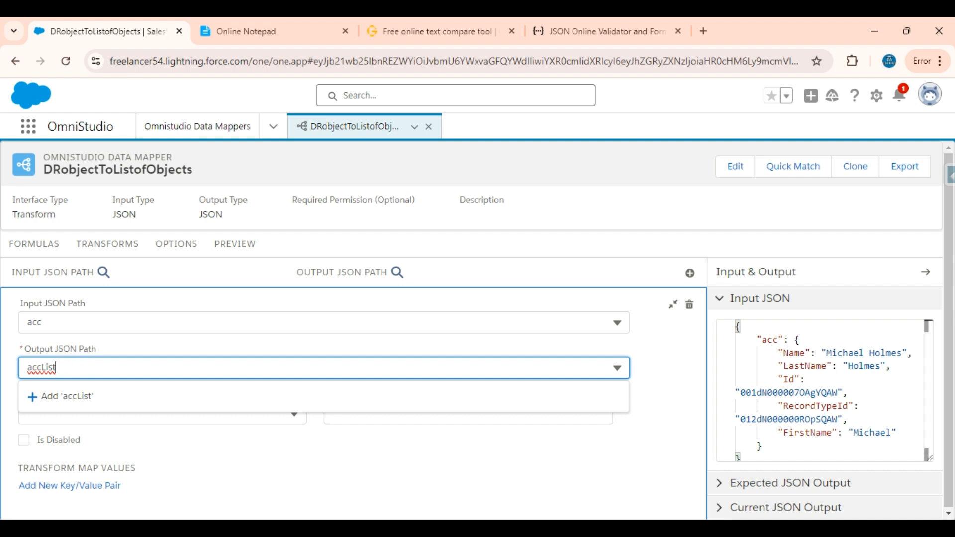
{"action": "left_click", "coordinate": [91, 393]}
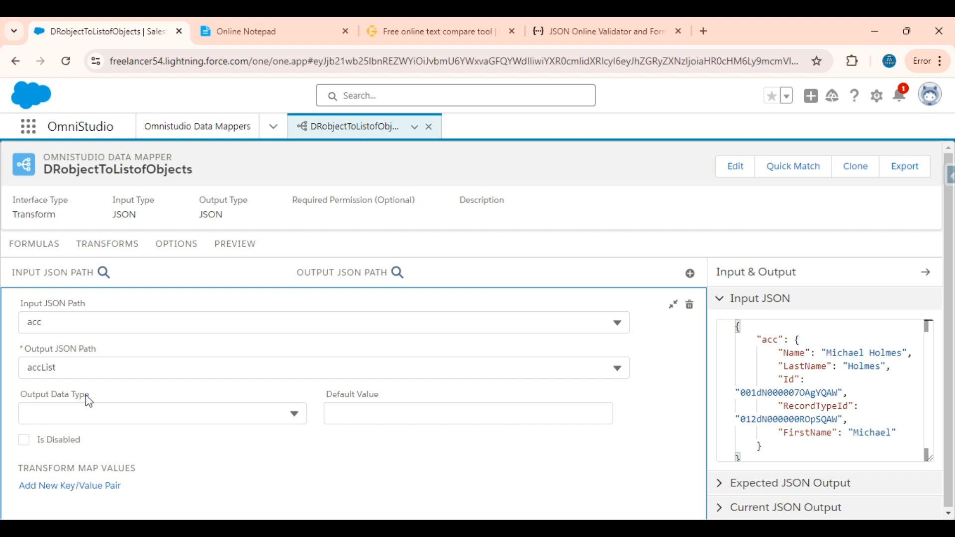
Set the mapping's Output Data Type to List<Map> and check the acc object's key-value pairs in the input JSON.
{"action": "left_click", "coordinate": [84, 416]}
{"action": "scroll", "coordinate": [83, 426], "scroll_direction": "down", "scroll_amount": 5}
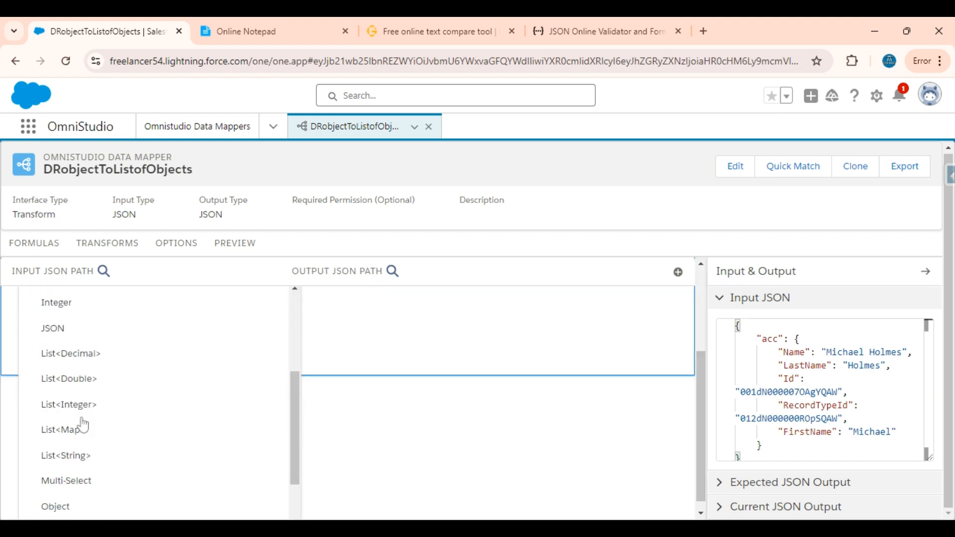
{"action": "scroll", "coordinate": [80, 423], "scroll_direction": "up", "scroll_amount": 2}
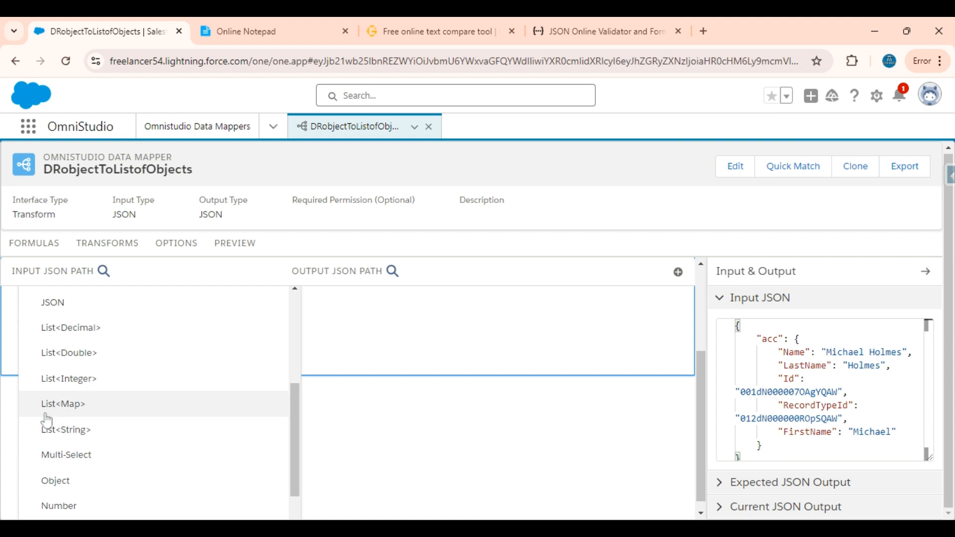
{"action": "left_click", "coordinate": [72, 412]}
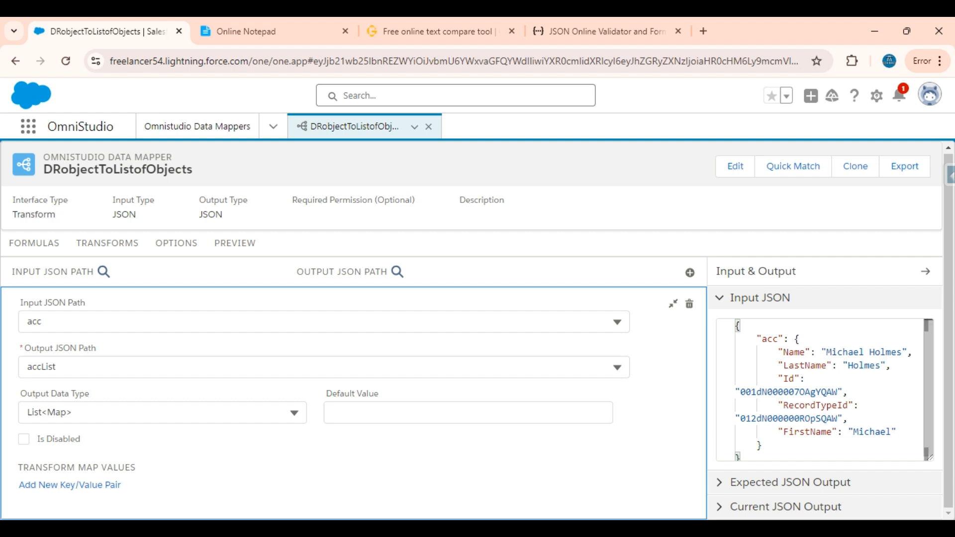
{"action": "left_click_drag", "start_coordinate": [794, 339], "coordinate": [761, 441]}
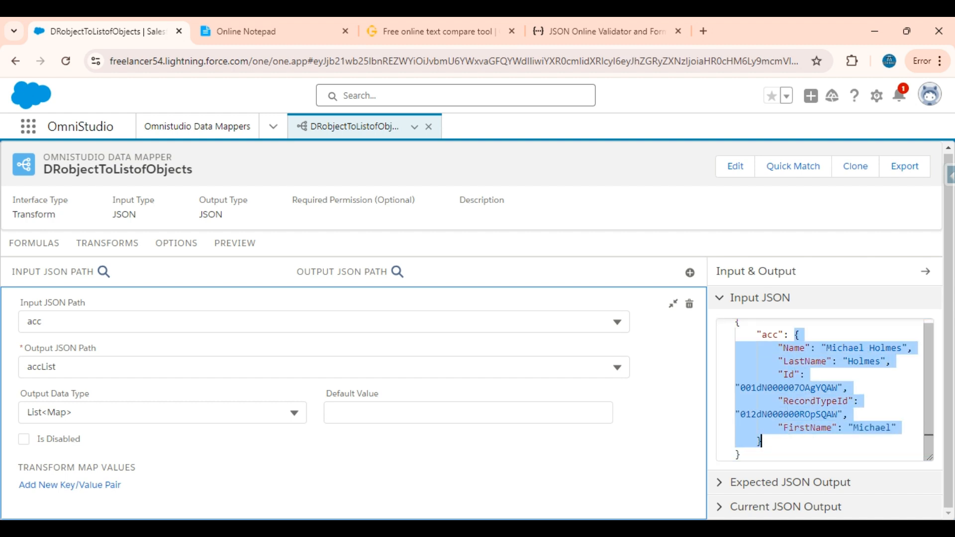
{"action": "double_click", "coordinate": [793, 348]}
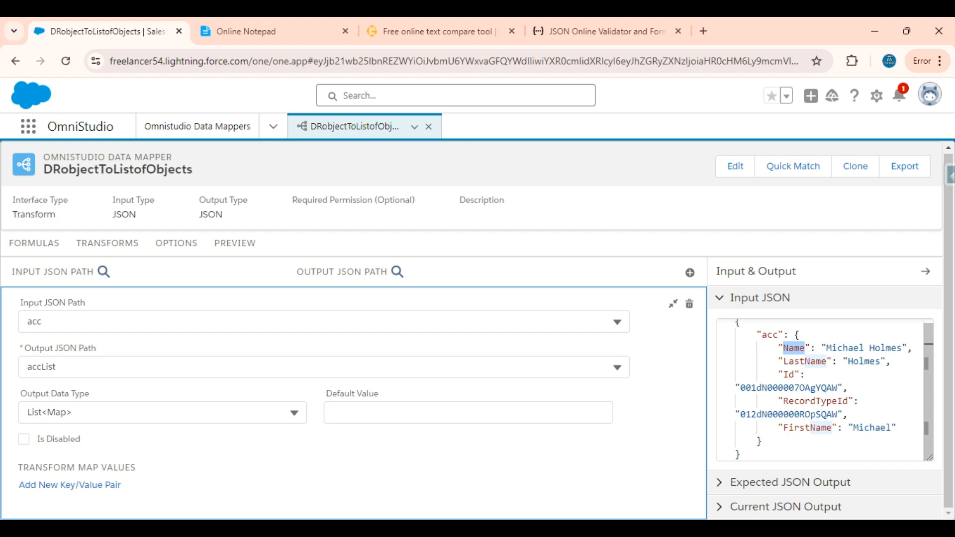
{"action": "double_click", "coordinate": [845, 348]}
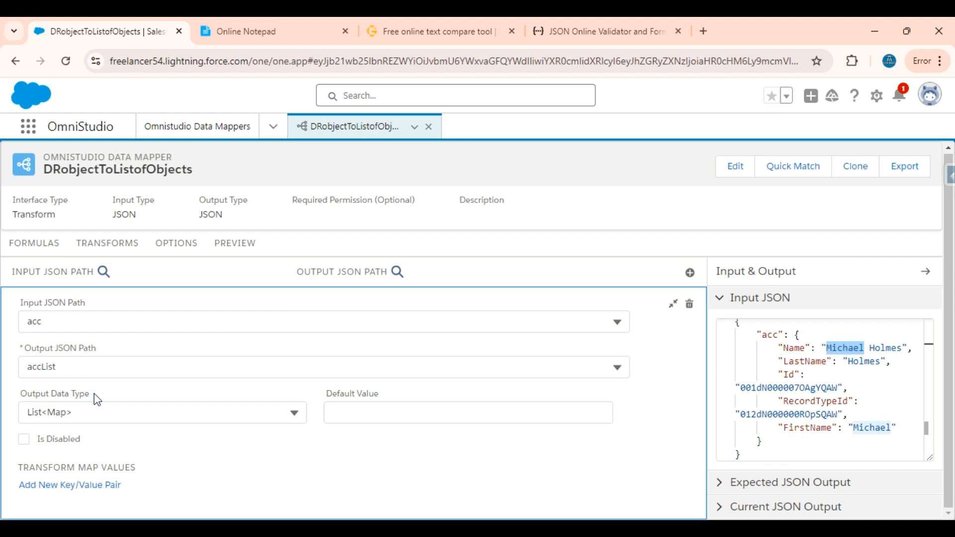
Execute the Data Mapper's preview and examine the accList array and the object inside it in the response.
{"action": "left_click", "coordinate": [240, 243]}
{"action": "left_click", "coordinate": [193, 497]}
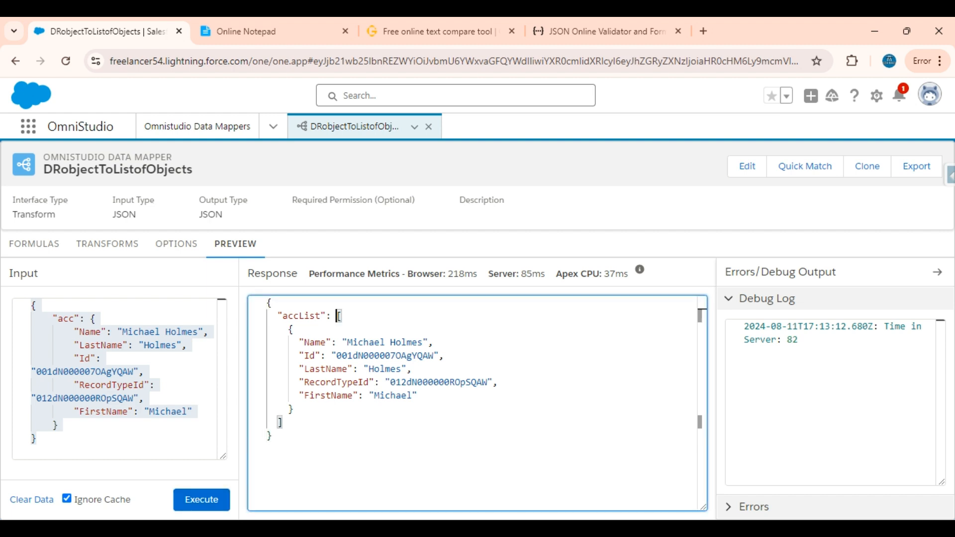
{"action": "left_click_drag", "start_coordinate": [338, 316], "coordinate": [281, 422]}
{"action": "left_click", "coordinate": [279, 315]}
{"action": "double_click", "coordinate": [320, 316]}
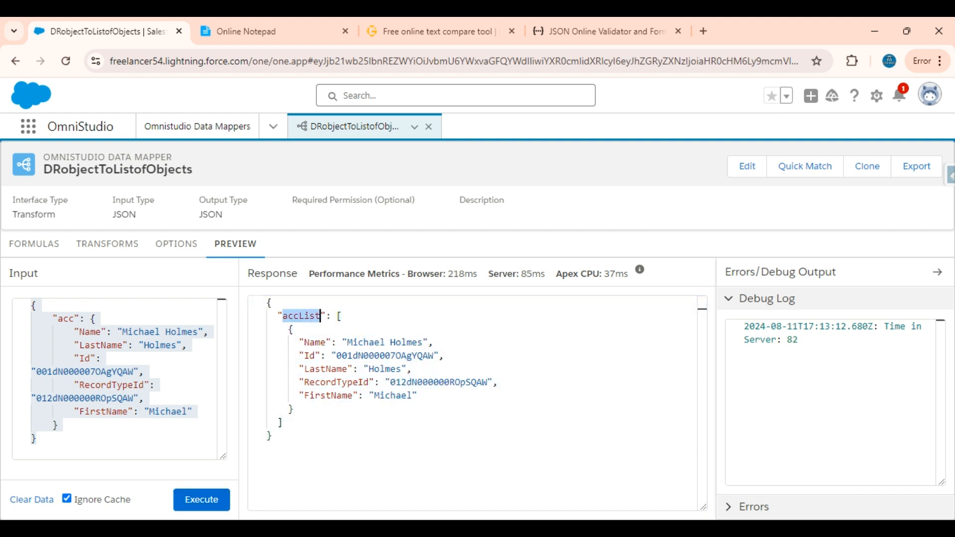
{"action": "left_click", "coordinate": [341, 315]}
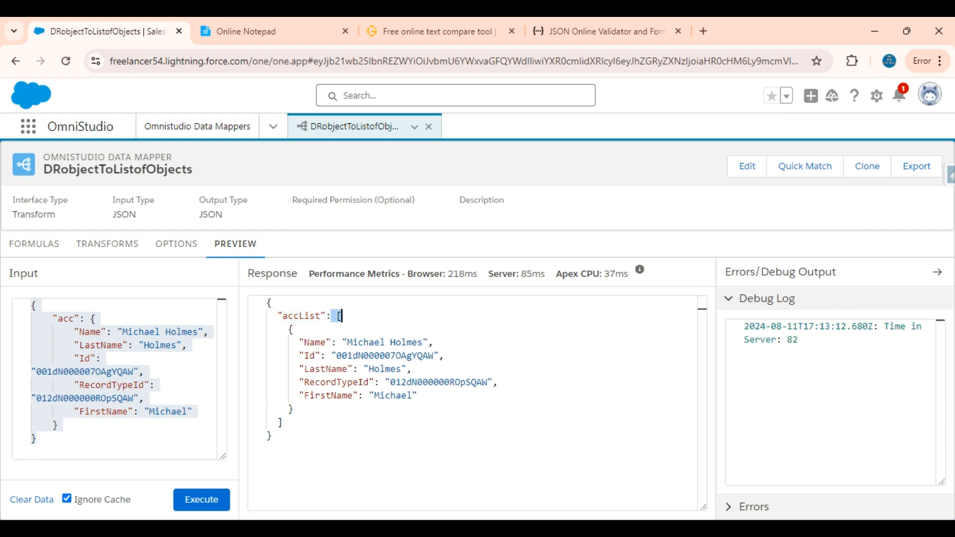
{"action": "left_click_drag", "start_coordinate": [341, 315], "coordinate": [331, 317]}
{"action": "left_click_drag", "start_coordinate": [289, 329], "coordinate": [293, 408]}
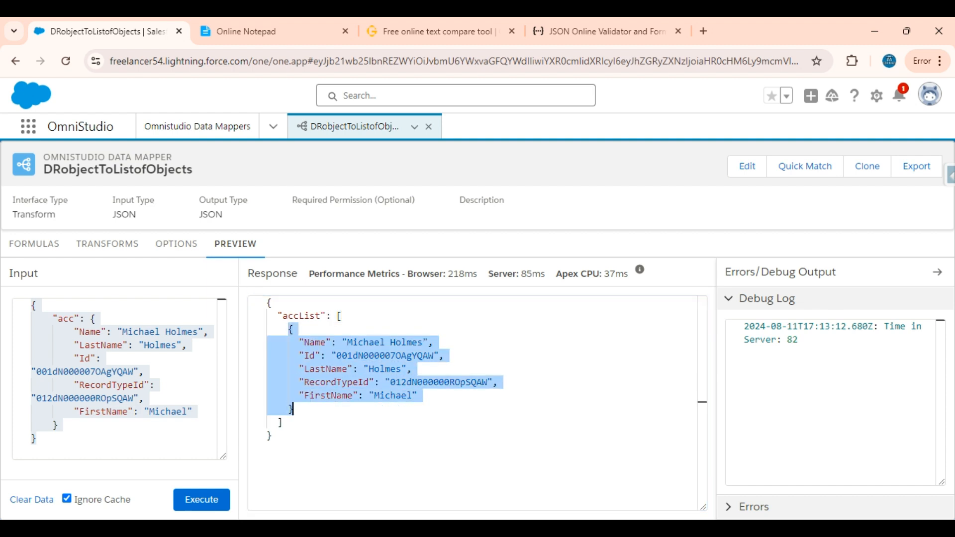
{"action": "left_click_drag", "start_coordinate": [293, 408], "coordinate": [290, 328]}
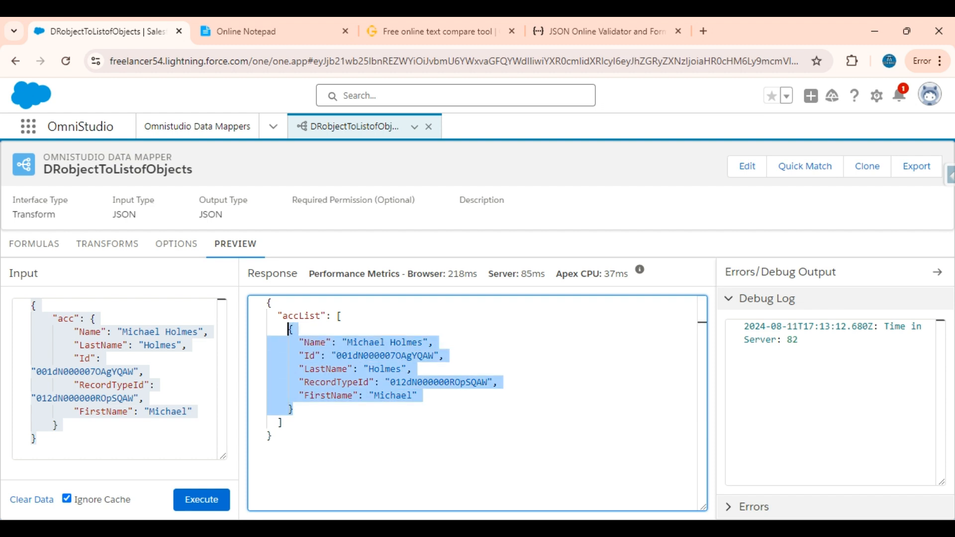
Recheck the acc mapping and preview response, then review the expected output and the second exercise in Online Notepad.
{"action": "left_click", "coordinate": [107, 244]}
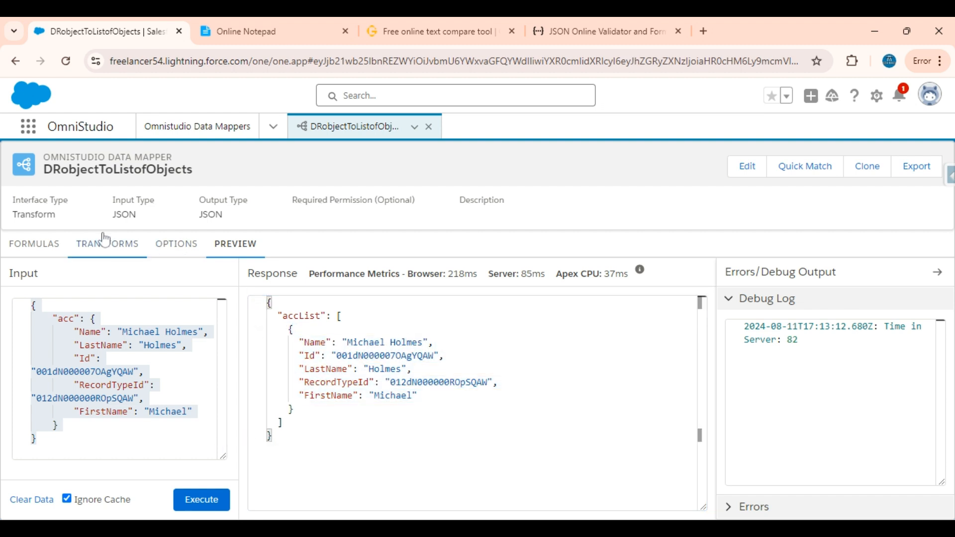
{"action": "left_click", "coordinate": [222, 304]}
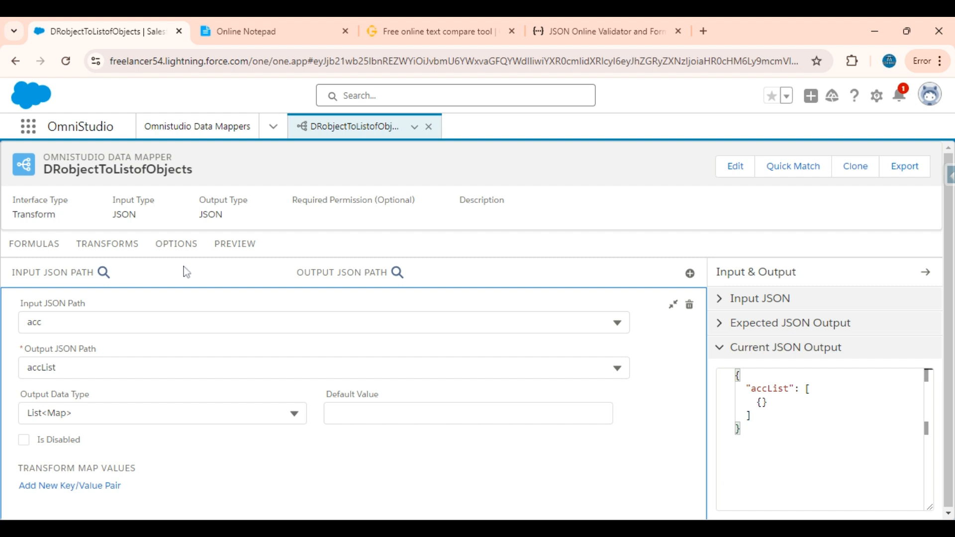
{"action": "left_click", "coordinate": [236, 243]}
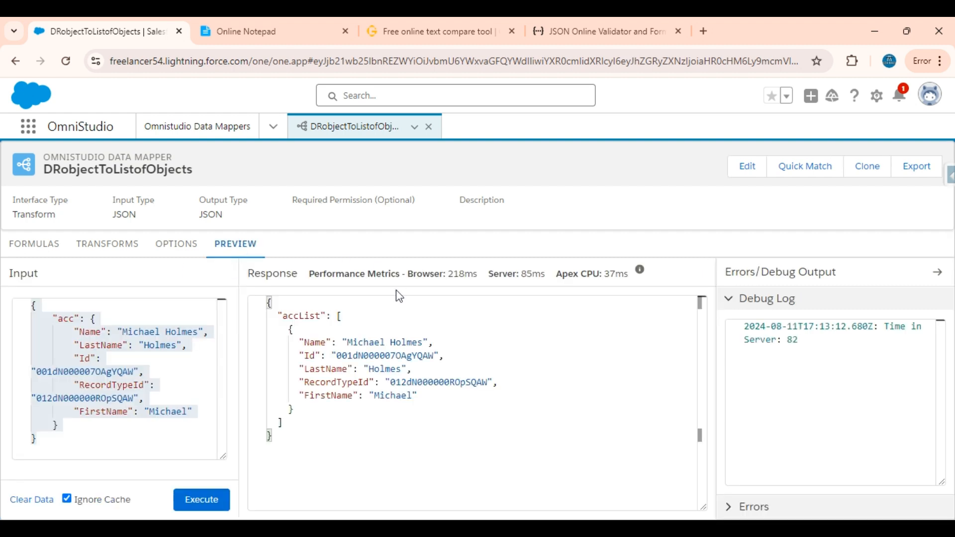
{"action": "left_click", "coordinate": [300, 23]}
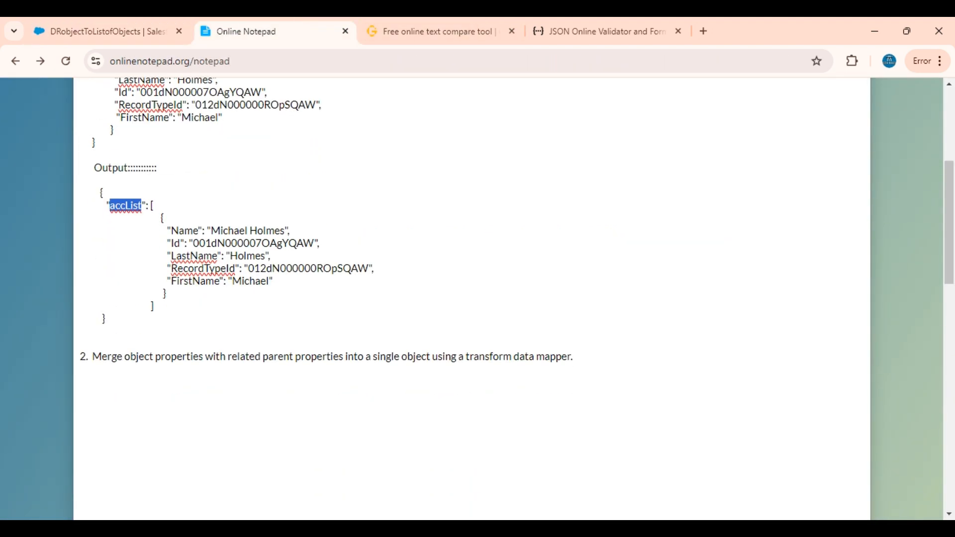
{"action": "scroll", "coordinate": [472, 299], "scroll_direction": "up", "scroll_amount": 1}
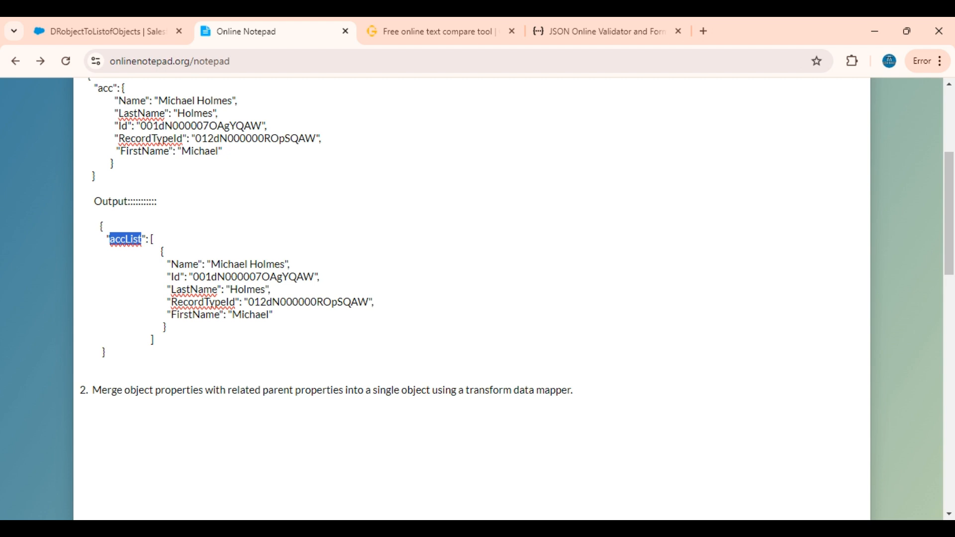
{"action": "left_click", "coordinate": [574, 390]}
In the GoTranscript text compare page, examine the con list's nested Account objects against the flattened Account properties in the expected output.
{"action": "left_click", "coordinate": [442, 22]}
{"action": "scroll", "coordinate": [255, 225], "scroll_direction": "down", "scroll_amount": 3}
{"action": "scroll", "coordinate": [254, 225], "scroll_direction": "up", "scroll_amount": 3}
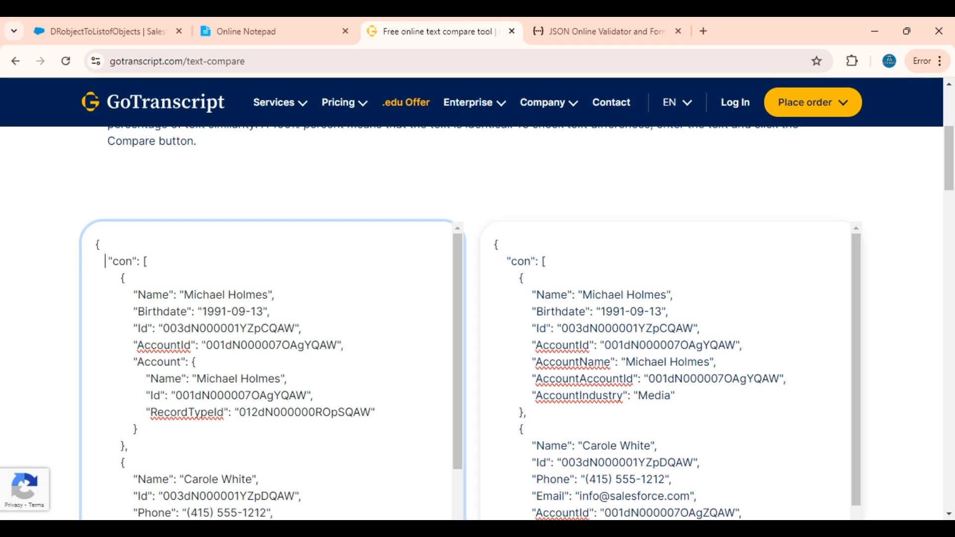
{"action": "left_click", "coordinate": [611, 362]}
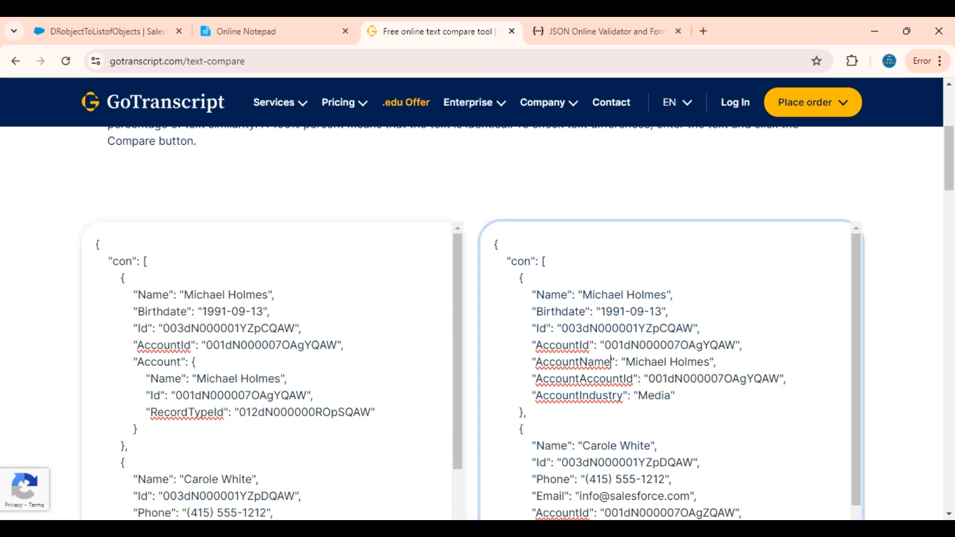
{"action": "left_click_drag", "start_coordinate": [133, 294], "coordinate": [343, 344]}
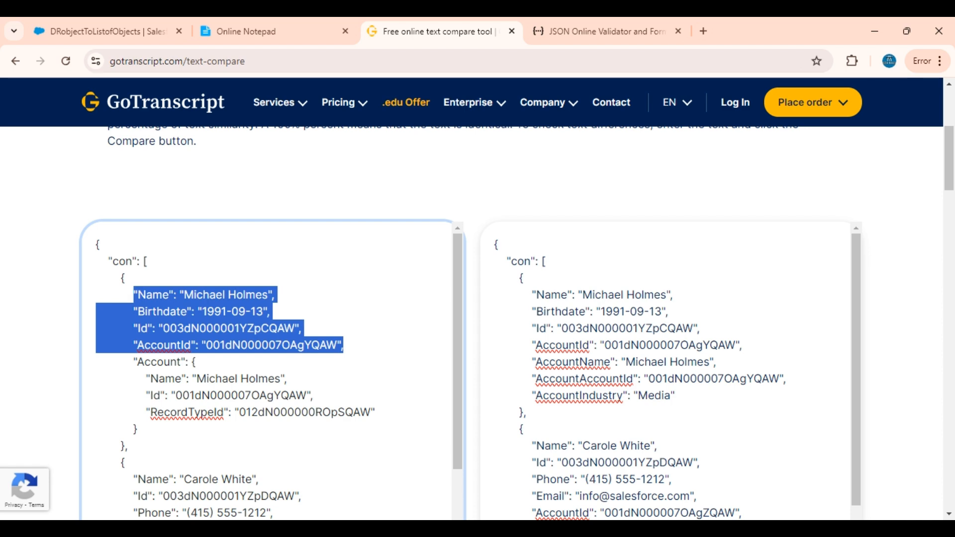
{"action": "left_click_drag", "start_coordinate": [141, 261], "coordinate": [128, 446]}
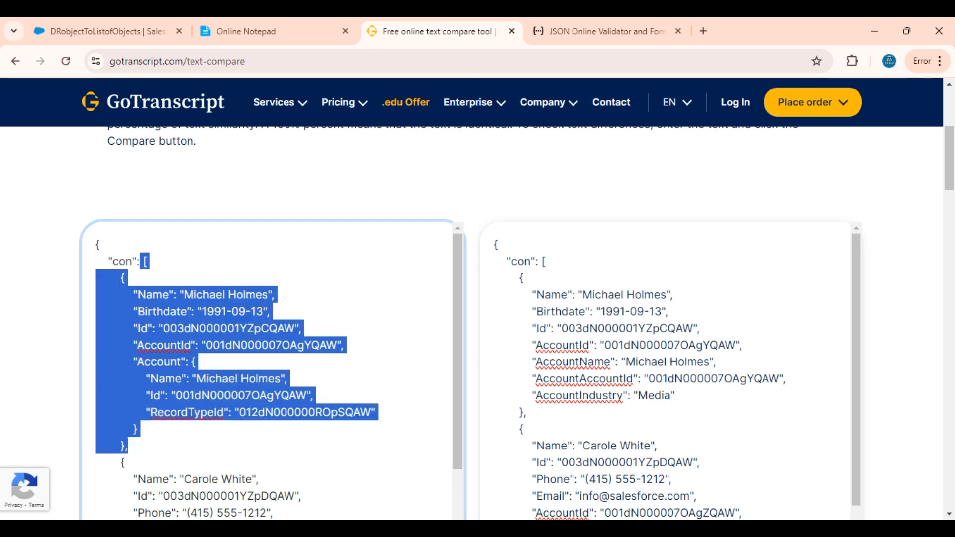
{"action": "left_click", "coordinate": [156, 345]}
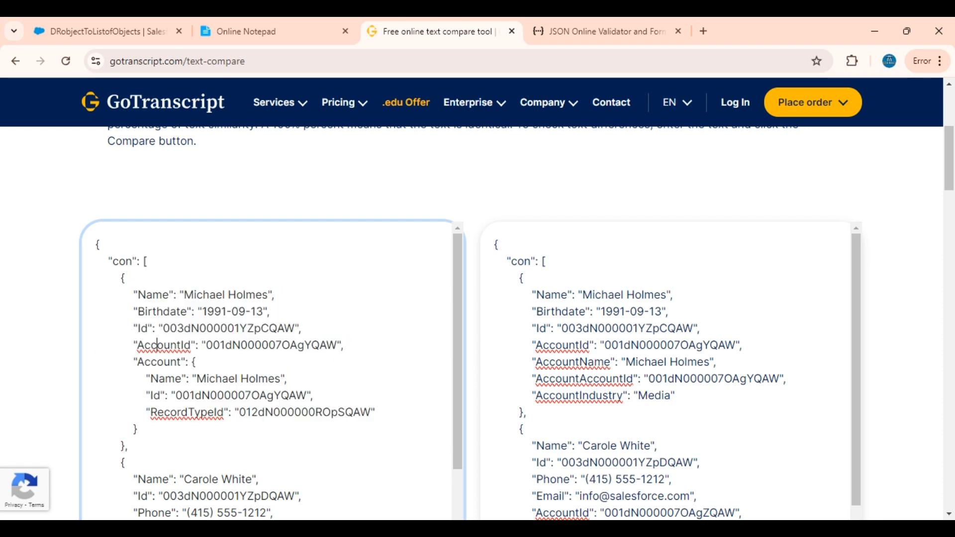
{"action": "left_click_drag", "start_coordinate": [119, 278], "coordinate": [170, 413]}
{"action": "left_click", "coordinate": [170, 412]}
{"action": "double_click", "coordinate": [154, 295]}
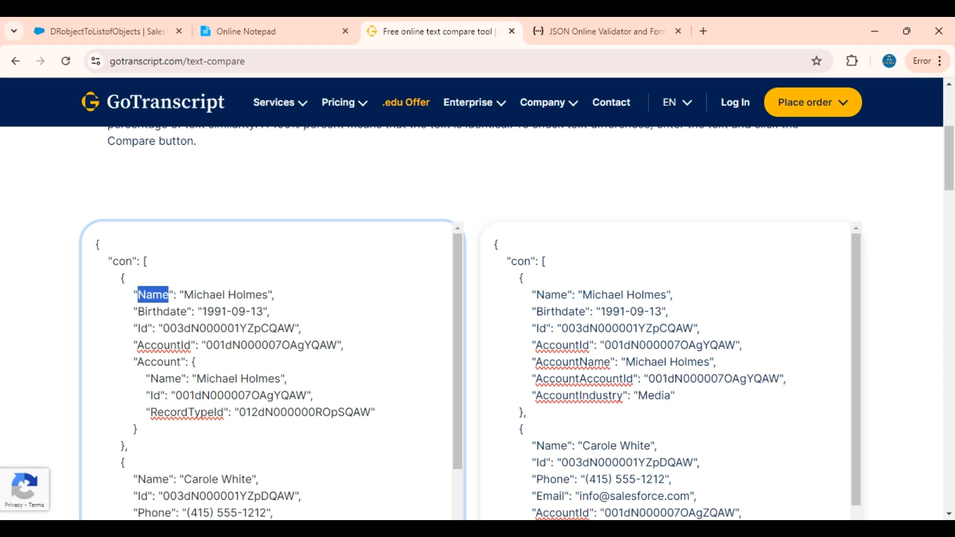
{"action": "left_click", "coordinate": [177, 345]}
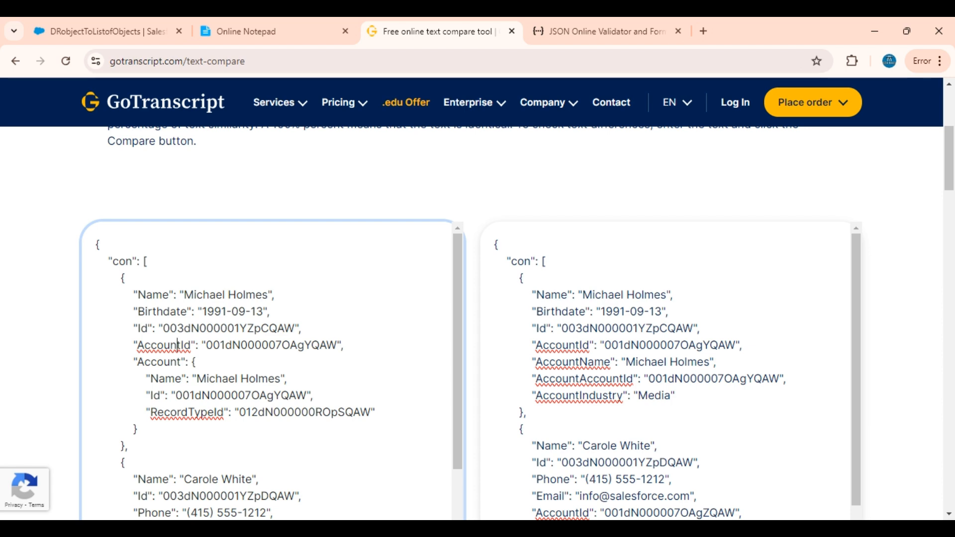
{"action": "left_click_drag", "start_coordinate": [135, 362], "coordinate": [137, 429]}
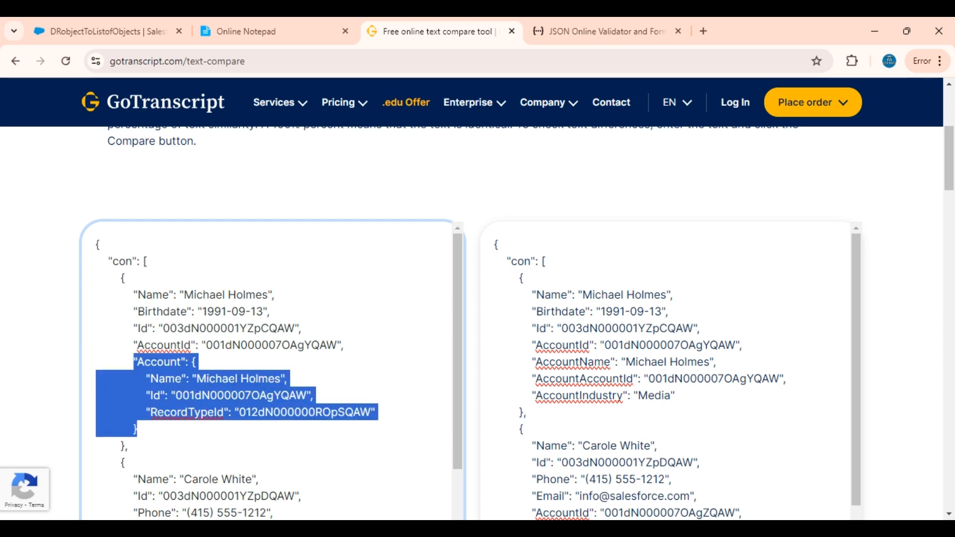
{"action": "left_click", "coordinate": [124, 379]}
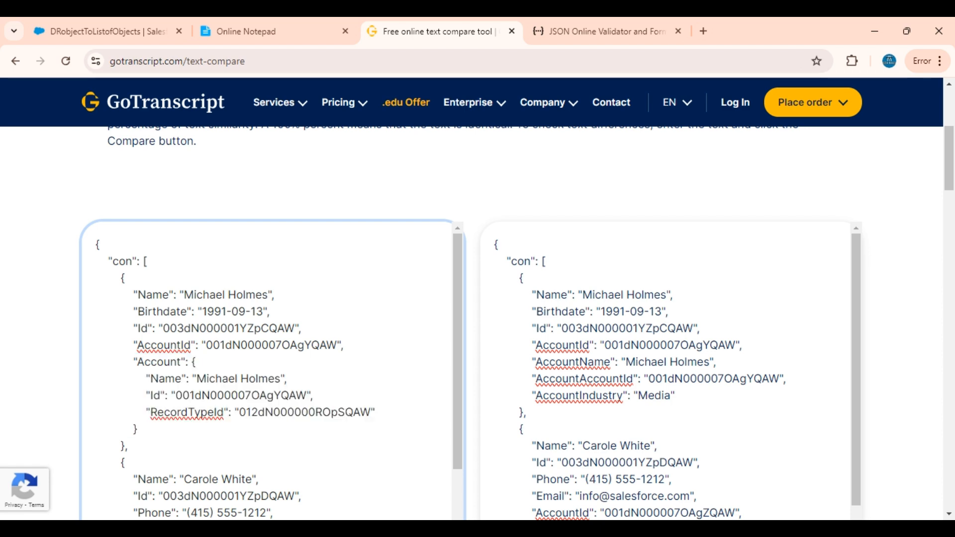
{"action": "left_click_drag", "start_coordinate": [134, 362], "coordinate": [137, 428]}
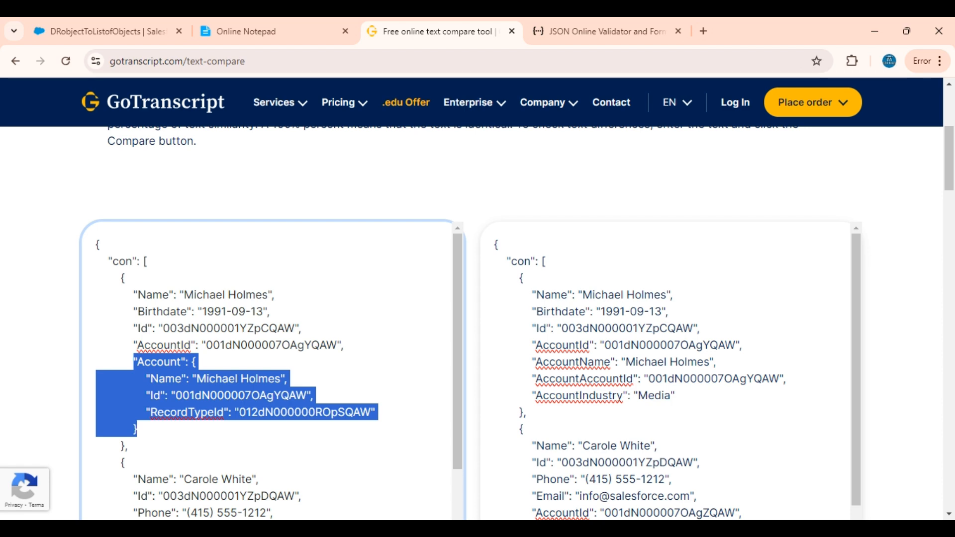
{"action": "left_click_drag", "start_coordinate": [530, 345], "coordinate": [675, 396]}
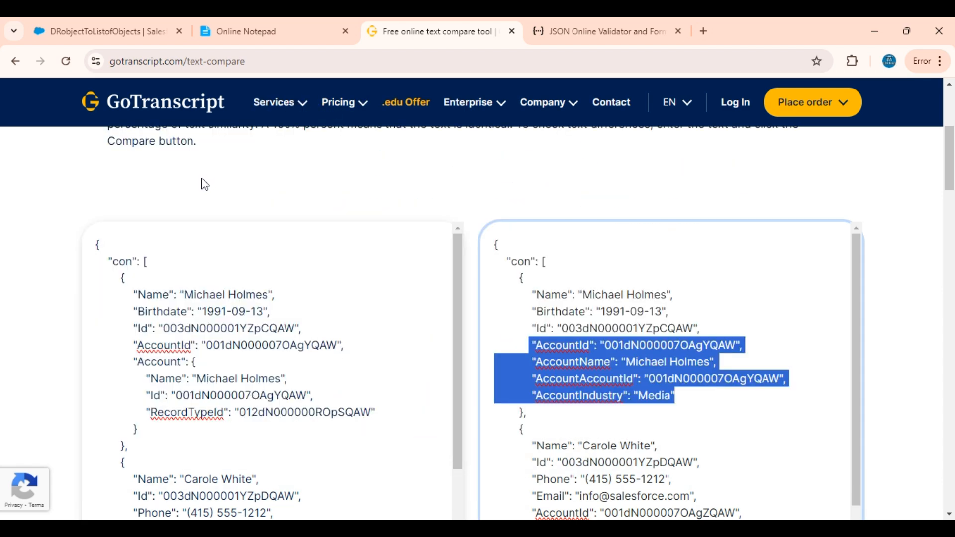
Return to Salesforce and start a new Omnistudio Data Mapper with the interface name DRMergeObjParentObjFields.
{"action": "left_click", "coordinate": [63, 22]}
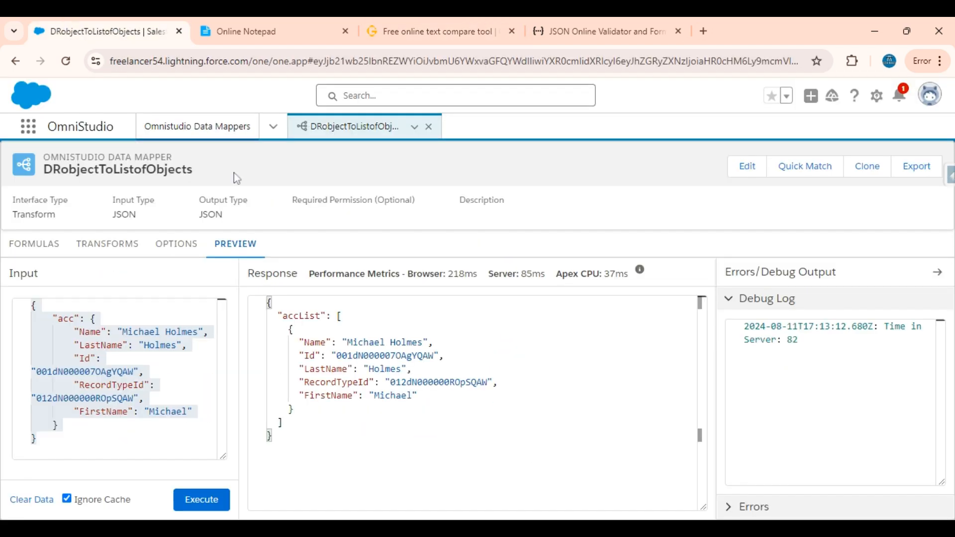
{"action": "left_click", "coordinate": [211, 130]}
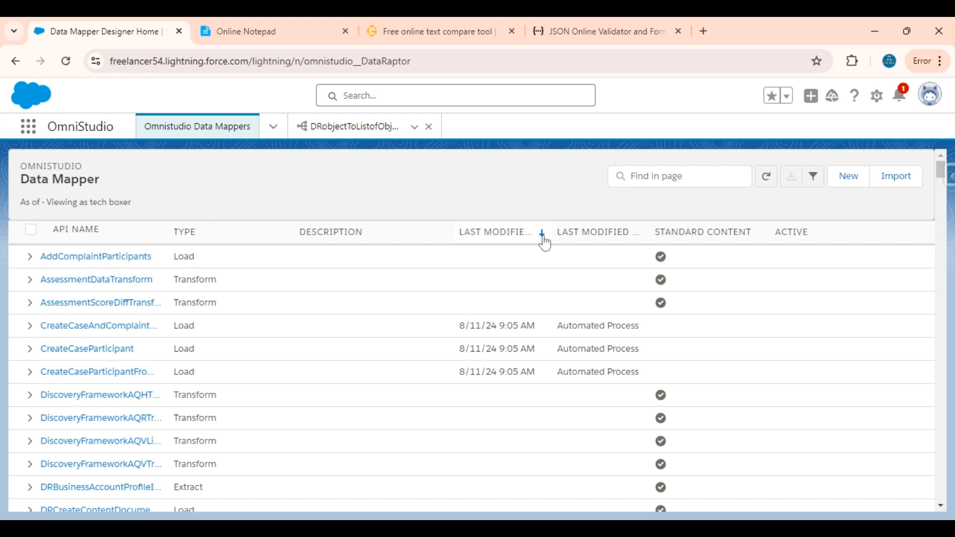
{"action": "left_click", "coordinate": [845, 179]}
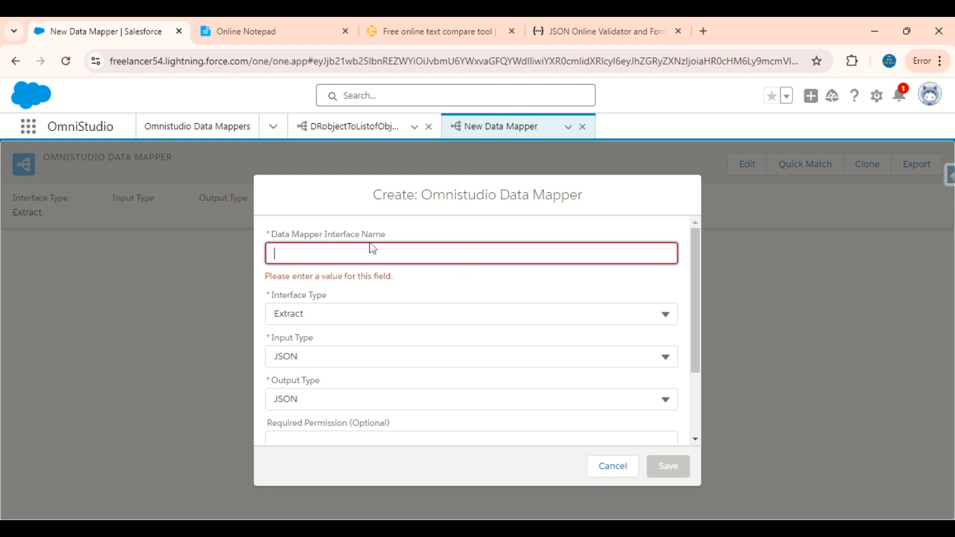
{"action": "type", "text": "DRMerge"}
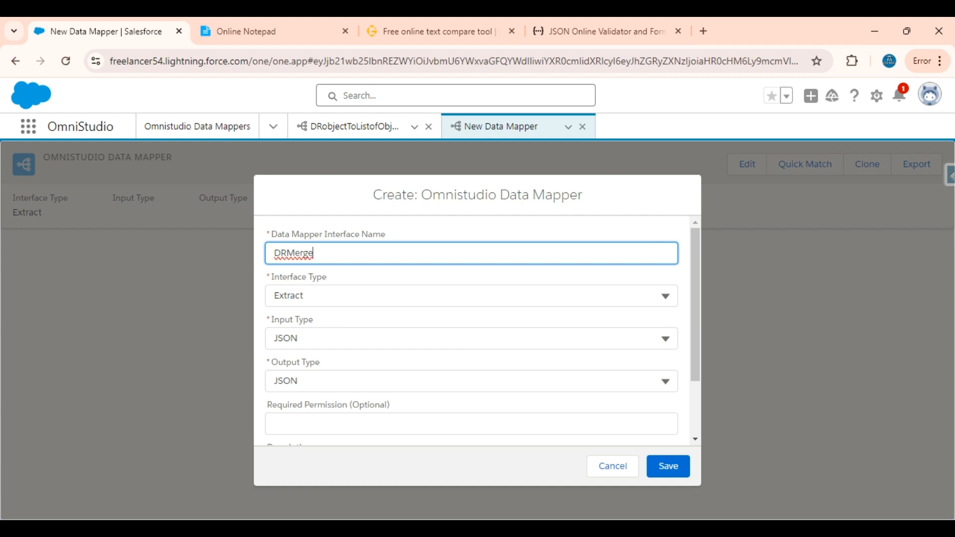
{"action": "type", "text": "ObjParentObjF"}
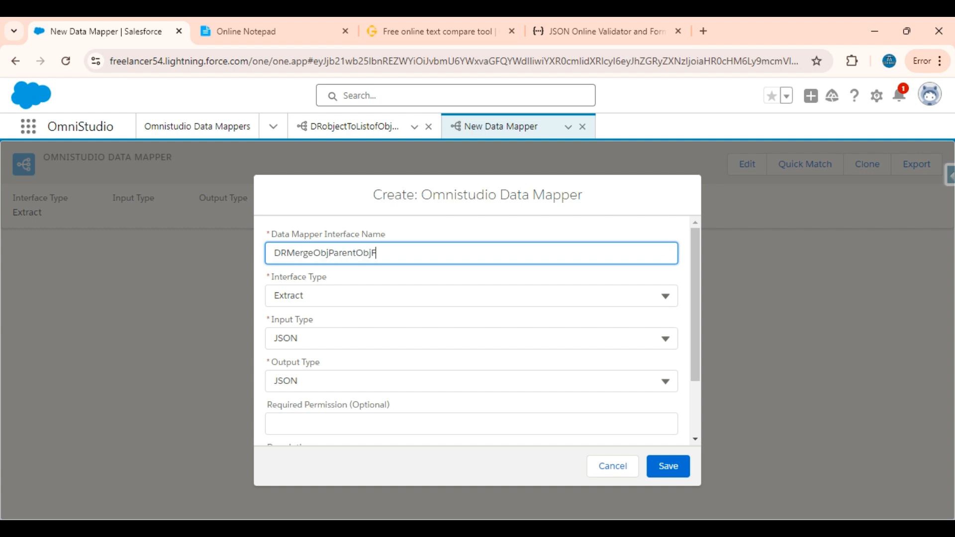
{"action": "type", "text": "ields"}
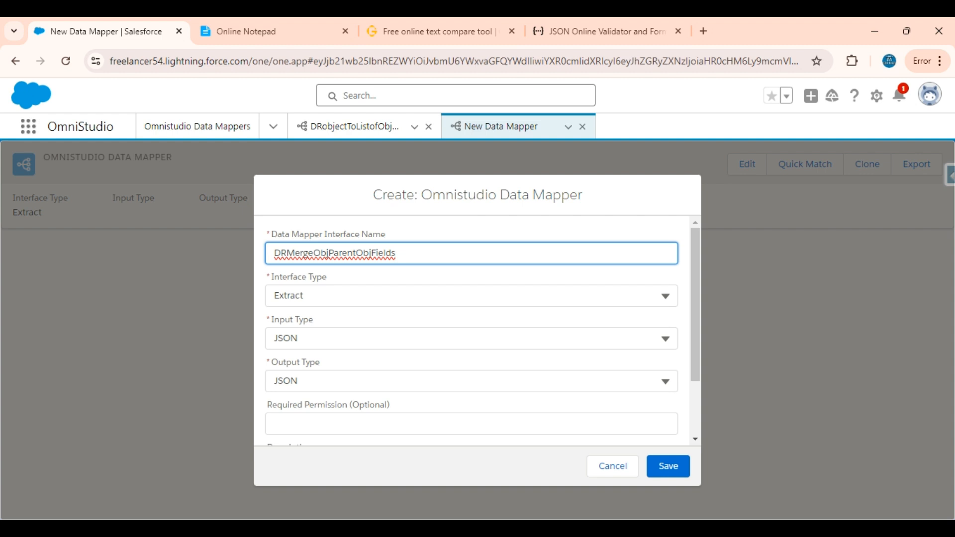
Set the new Data Mapper's Interface Type to Transform.
{"action": "left_click", "coordinate": [352, 295]}
{"action": "left_click", "coordinate": [323, 401]}
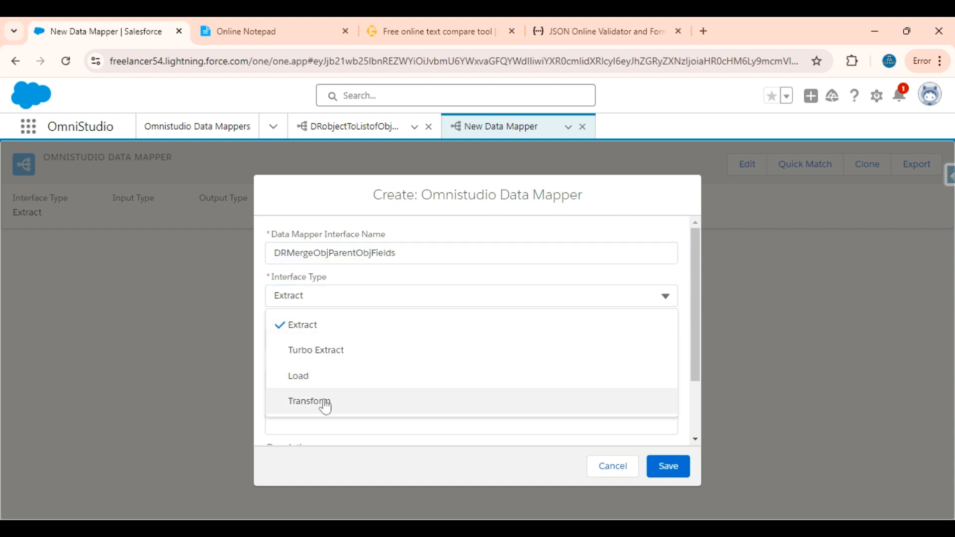
{"action": "scroll", "coordinate": [495, 400], "scroll_direction": "down", "scroll_amount": 3}
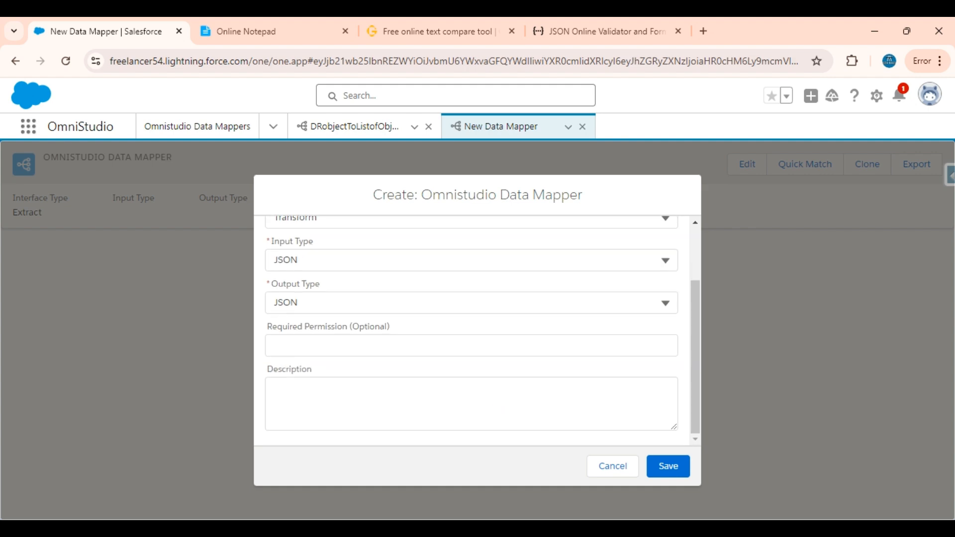
Save the new Data Mapper and copy the source JSON with the nested Account objects from the GoTranscript text compare page.
{"action": "left_click", "coordinate": [668, 466]}
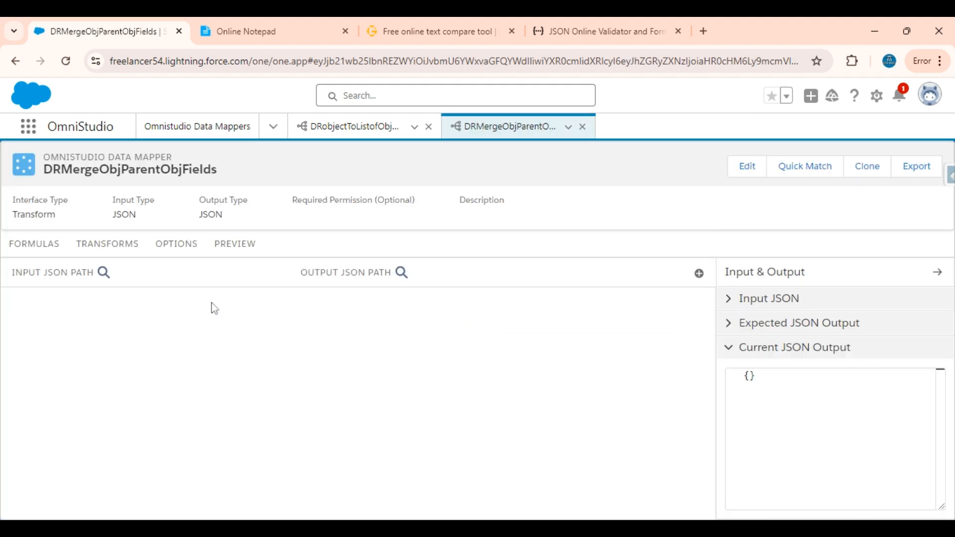
{"action": "left_click", "coordinate": [256, 20]}
{"action": "left_click", "coordinate": [398, 30]}
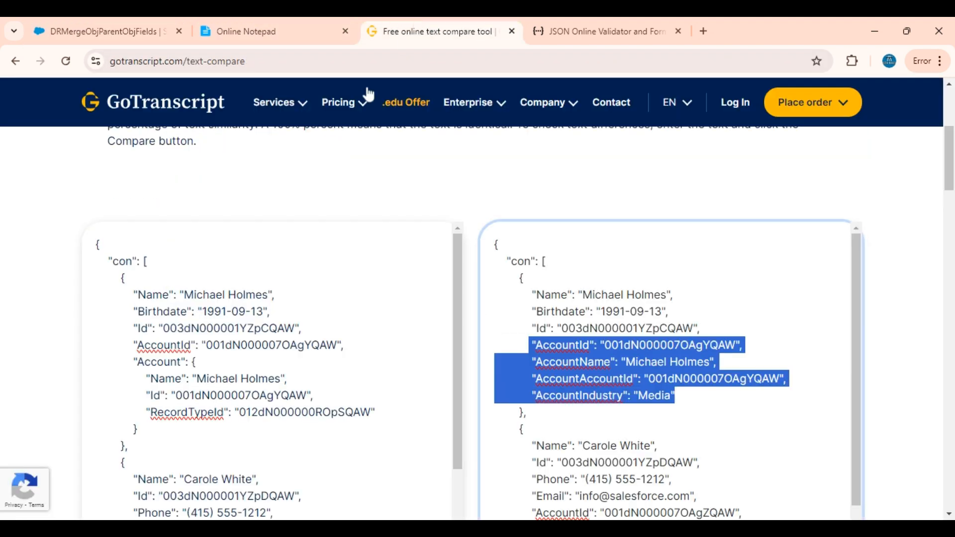
{"action": "left_click", "coordinate": [254, 384]}
{"action": "key", "text": "ctrl+a"}
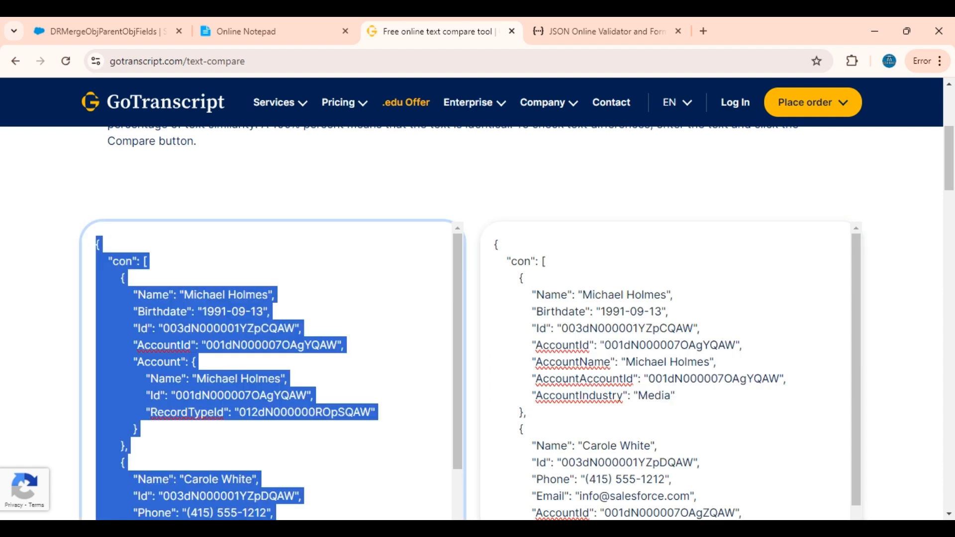
Return to Salesforce and paste the copied con list as the Input JSON of DRMergeObjParentObjFields.
{"action": "left_click", "coordinate": [116, 19]}
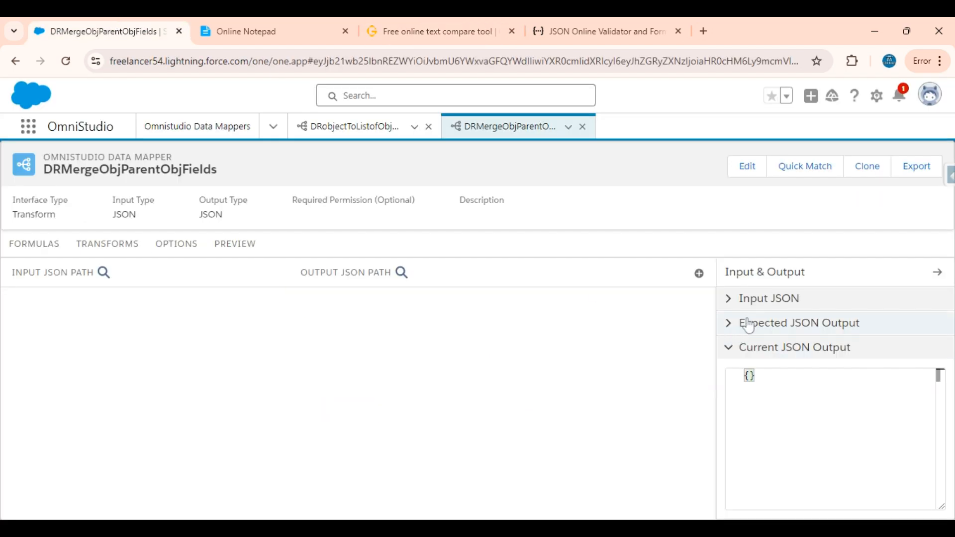
{"action": "left_click", "coordinate": [741, 298]}
{"action": "left_click", "coordinate": [746, 322]}
{"action": "key", "text": "ctrl+v"}
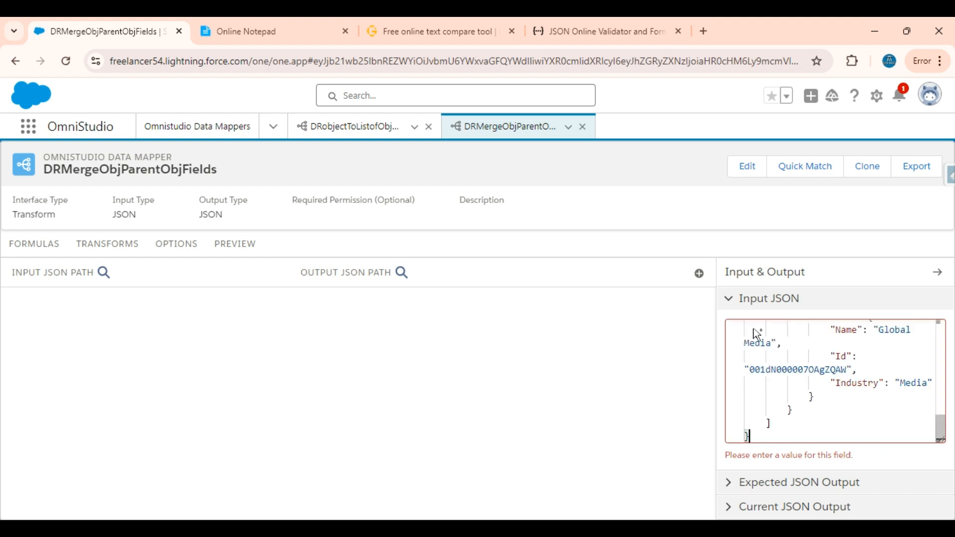
{"action": "scroll", "coordinate": [757, 334], "scroll_direction": "up", "scroll_amount": 5}
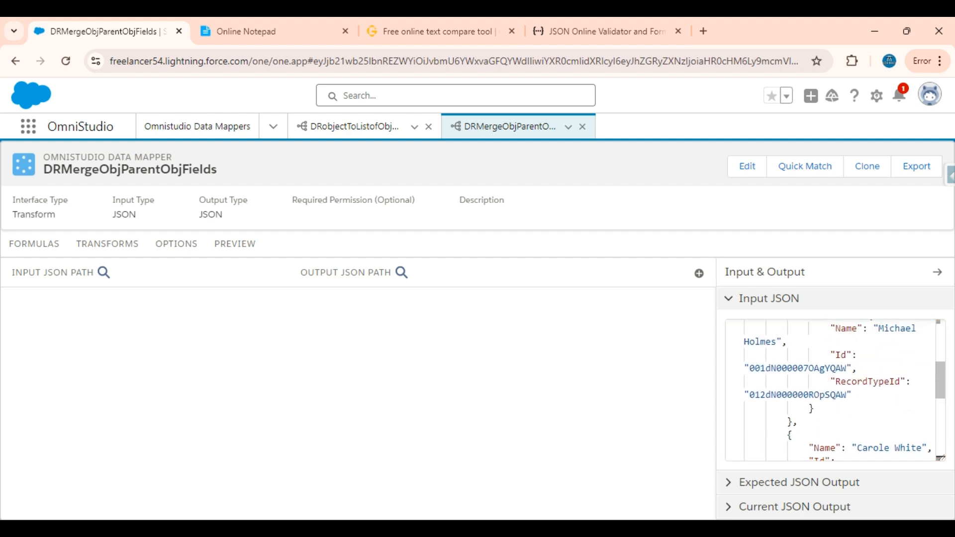
{"action": "scroll", "coordinate": [757, 334], "scroll_direction": "up", "scroll_amount": 4}
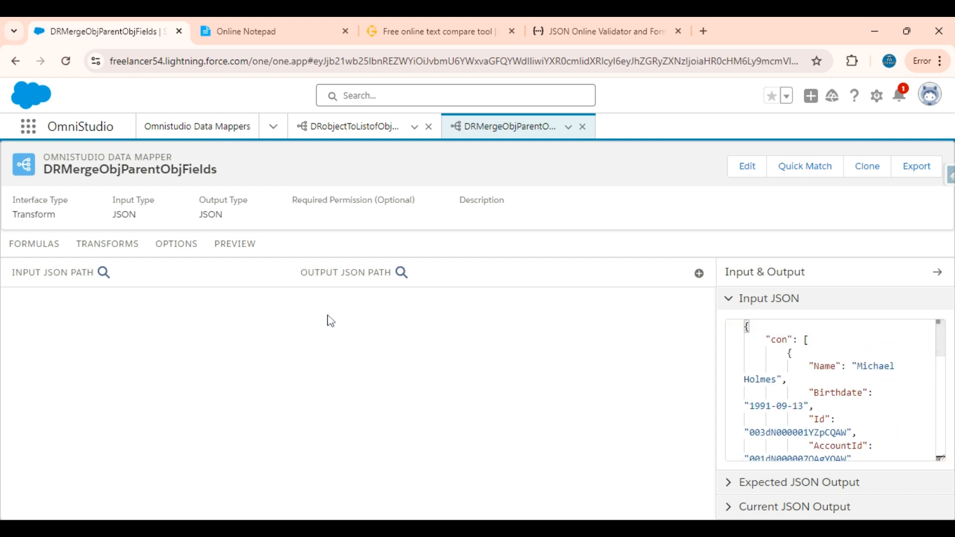
Add a transform mapping from input path con:Account:Id to output path con:AccountId.
{"action": "left_click", "coordinate": [699, 274]}
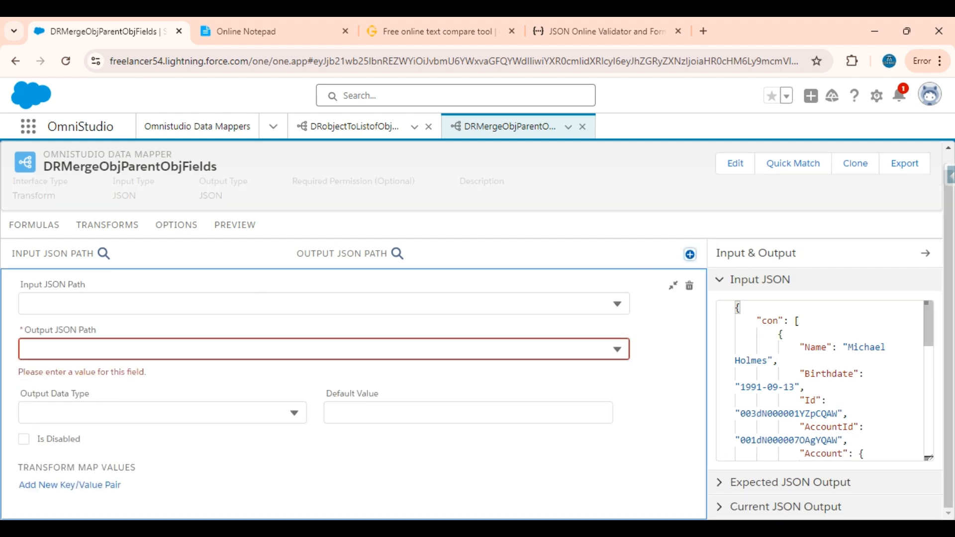
{"action": "left_click", "coordinate": [125, 304]}
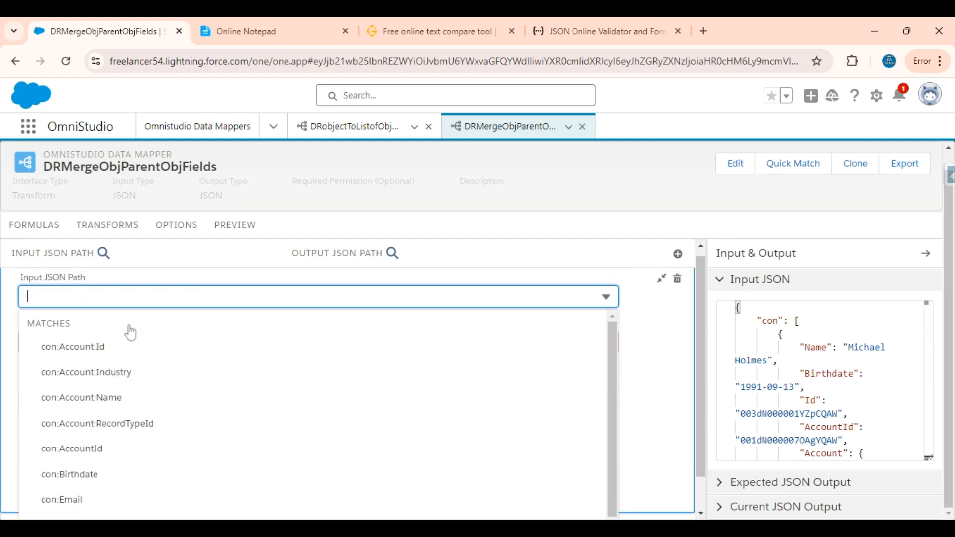
{"action": "left_click", "coordinate": [90, 351]}
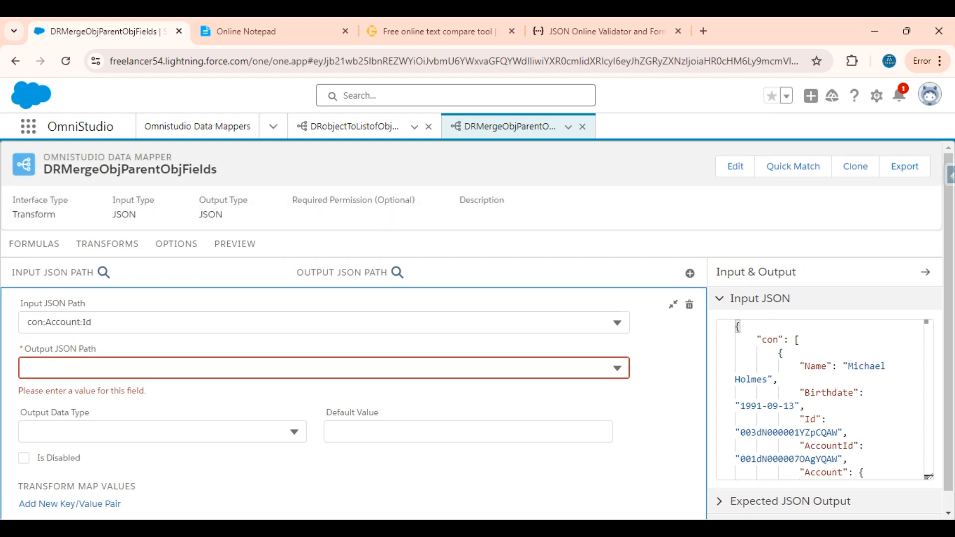
{"action": "left_click", "coordinate": [725, 301]}
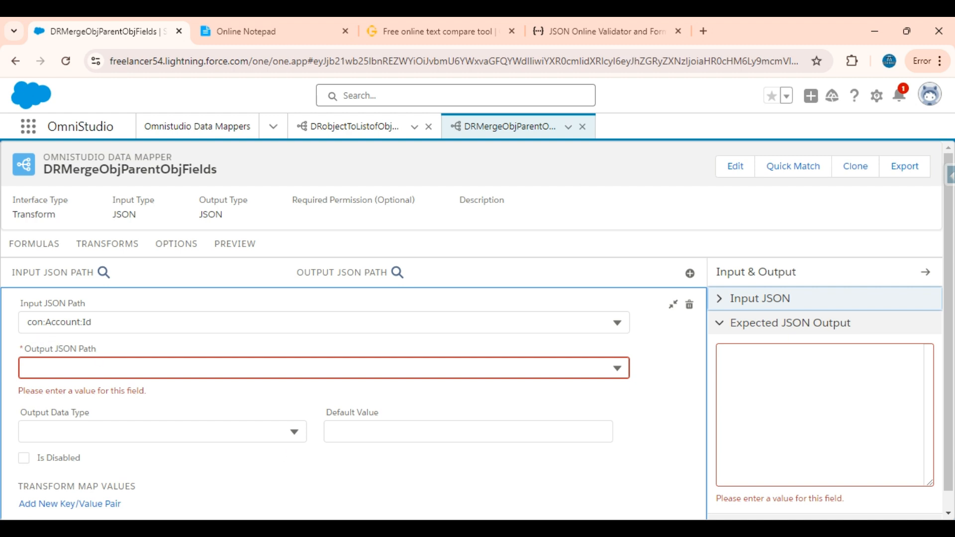
{"action": "left_click", "coordinate": [106, 328]}
{"action": "key", "text": "ctrl+c"}
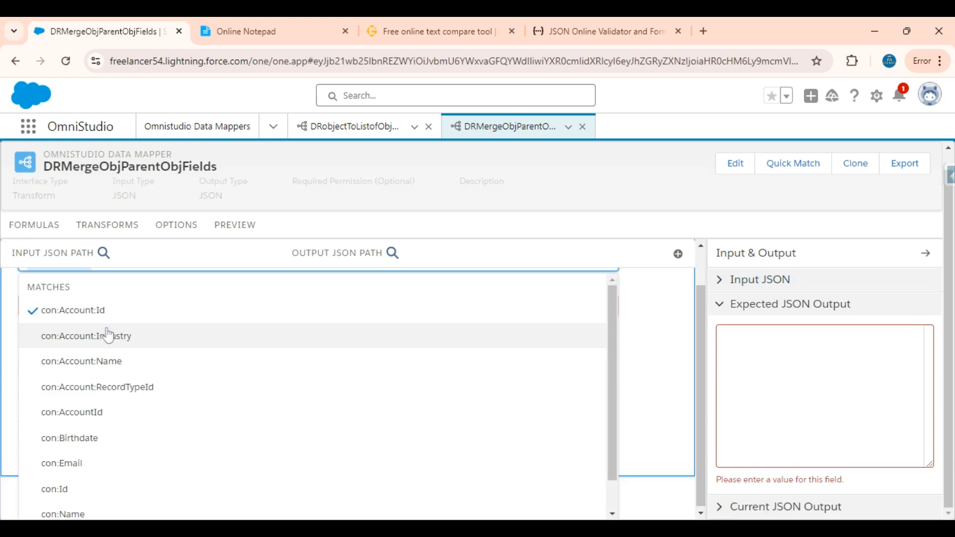
{"action": "left_click", "coordinate": [9, 404]}
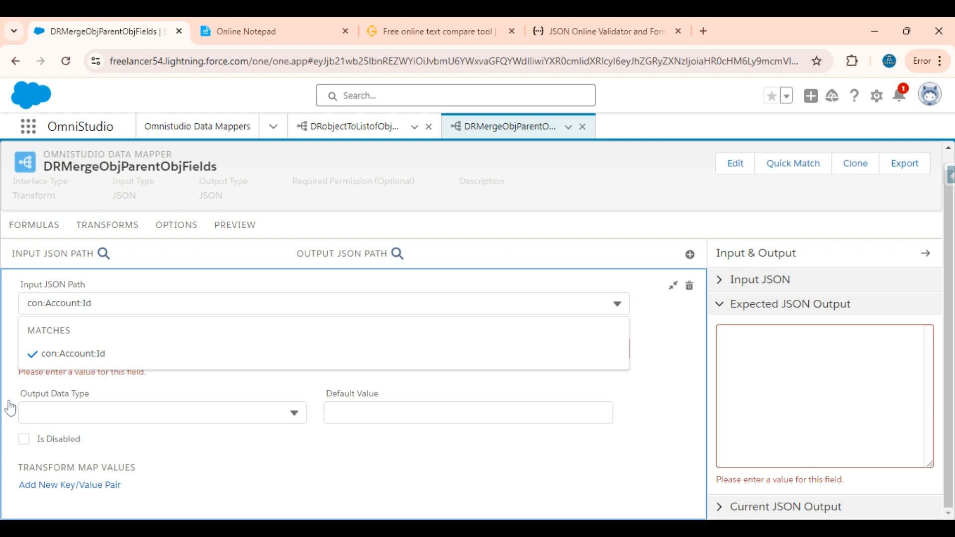
{"action": "left_click", "coordinate": [39, 349]}
{"action": "key", "text": "ctrl+v"}
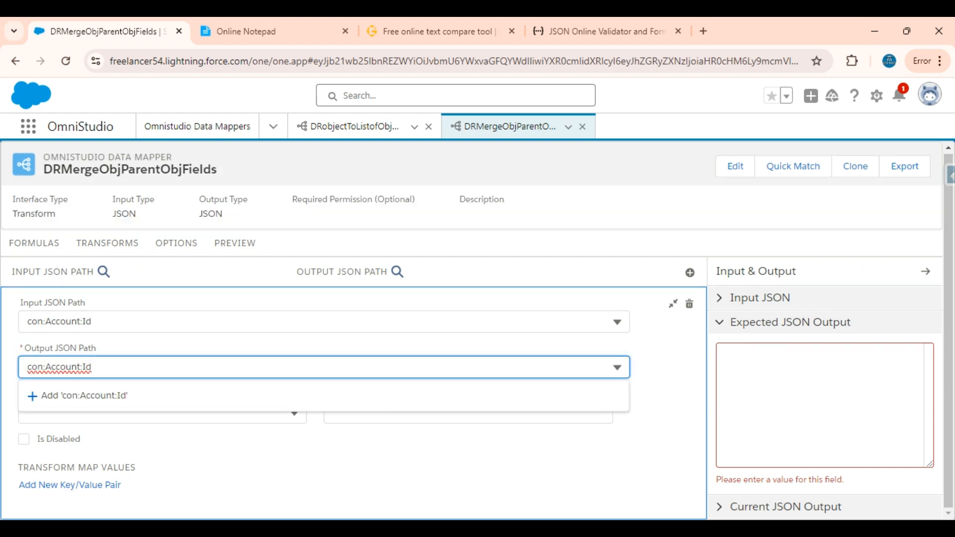
{"action": "left_click", "coordinate": [83, 366]}
{"action": "key", "text": "BackSpace"}
{"action": "left_click", "coordinate": [94, 398]}
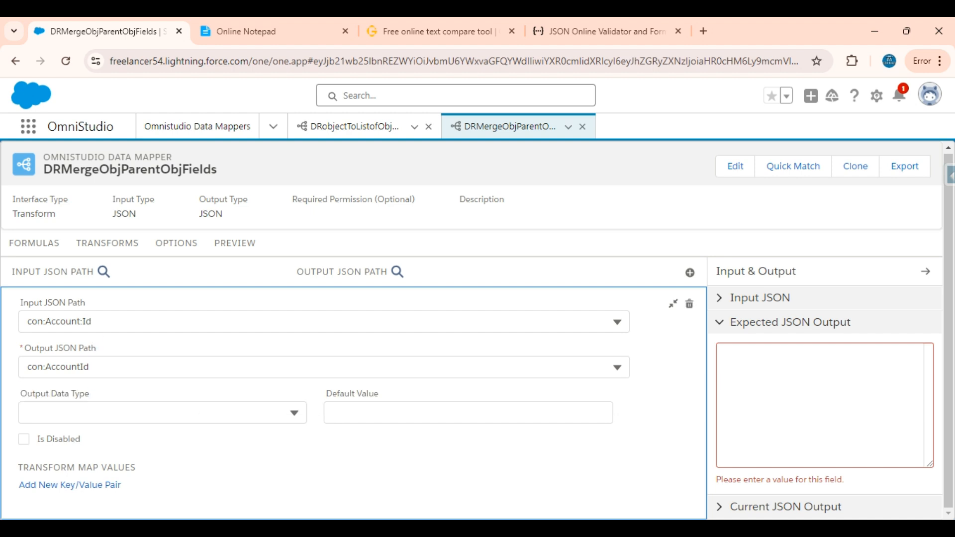
Examine the con node and its AccountId property in the Current JSON Output, and collapse the mapping's details.
{"action": "left_click", "coordinate": [756, 323]}
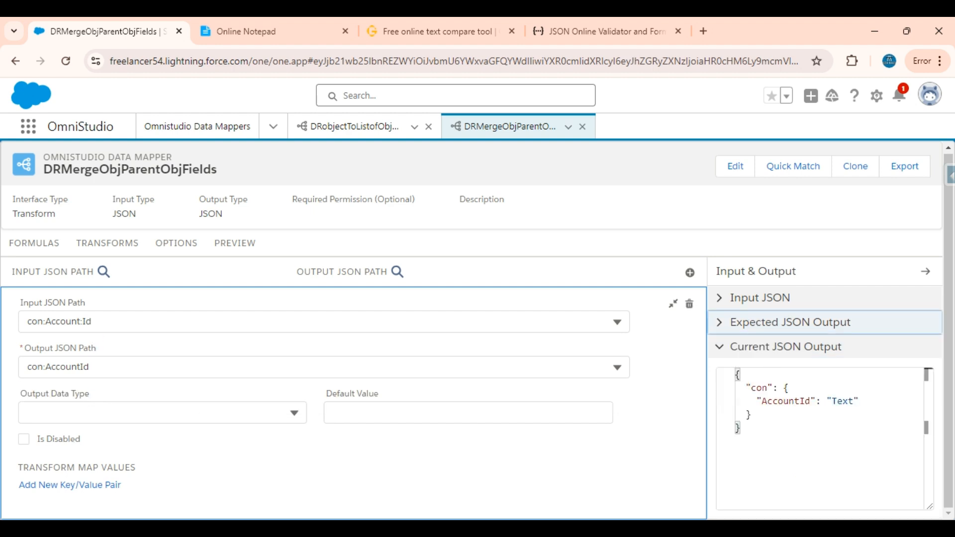
{"action": "double_click", "coordinate": [757, 387]}
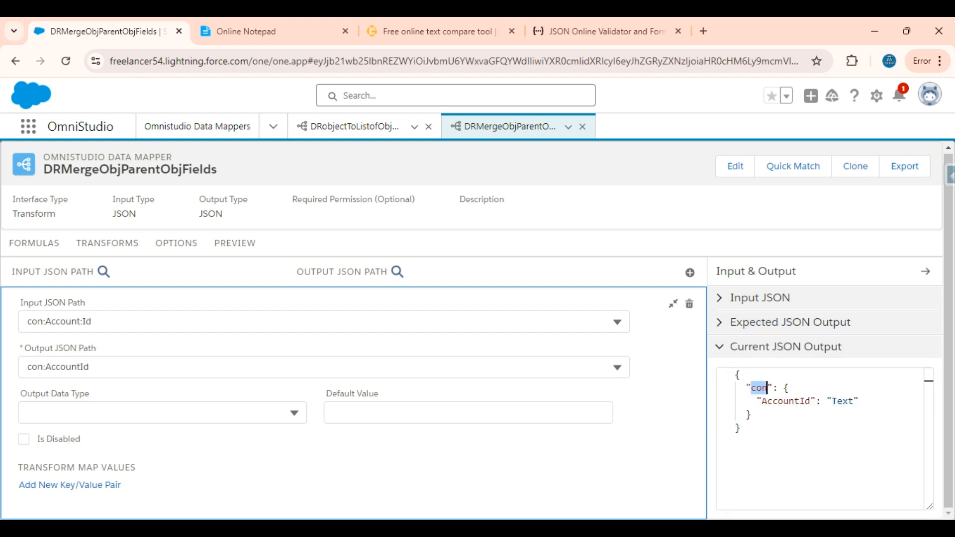
{"action": "double_click", "coordinate": [808, 401]}
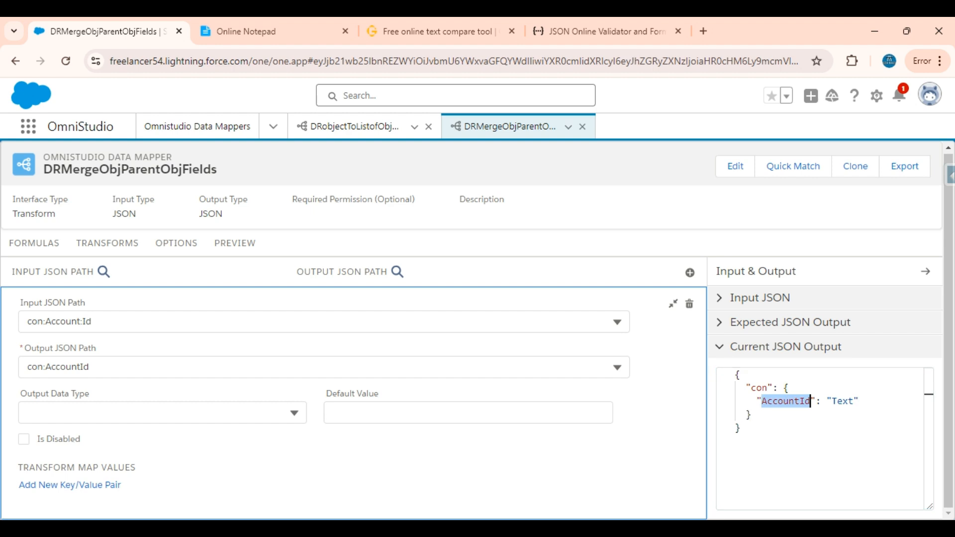
{"action": "left_click", "coordinate": [673, 304]}
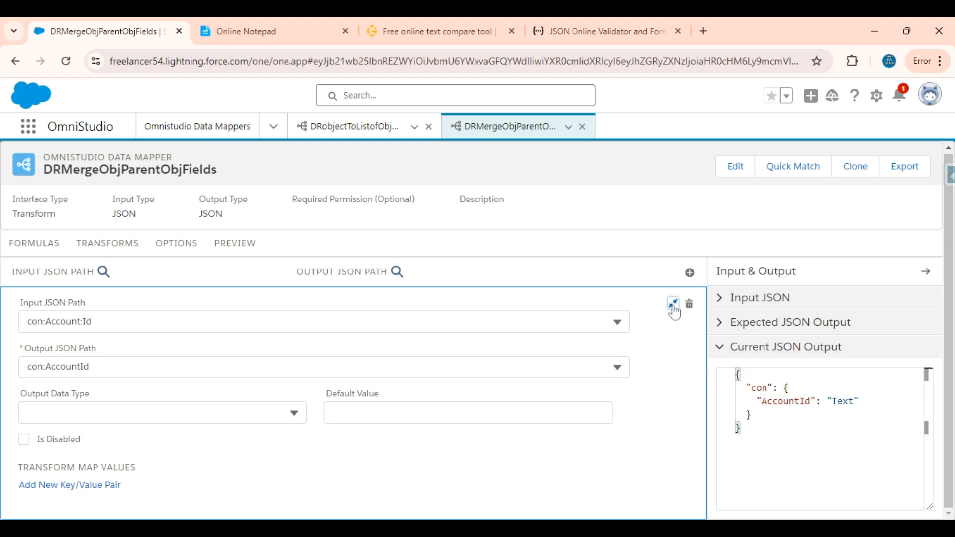
Add a transform mapping from input path con:Account:Industry to output path con:AccountIndustry.
{"action": "left_click", "coordinate": [699, 273]}
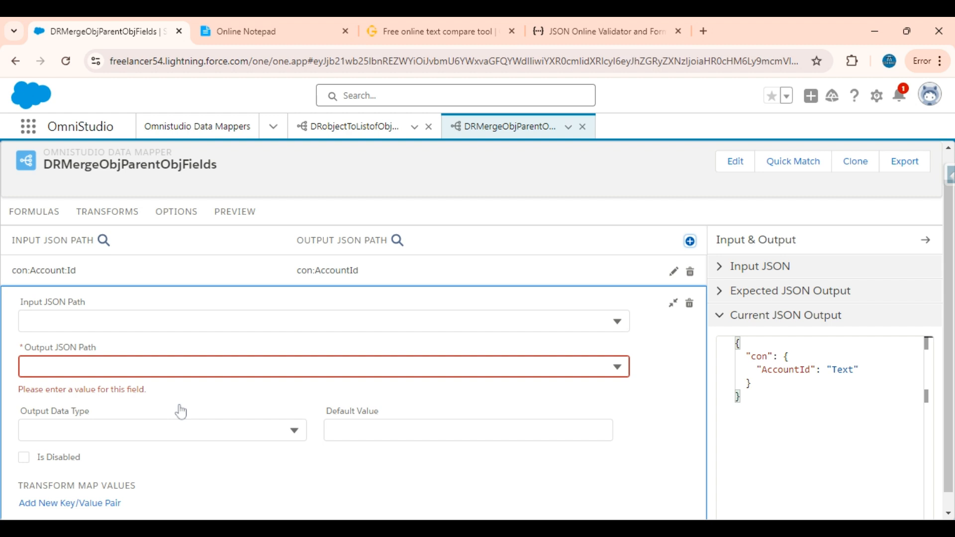
{"action": "left_click", "coordinate": [87, 311]}
{"action": "left_click", "coordinate": [94, 335]}
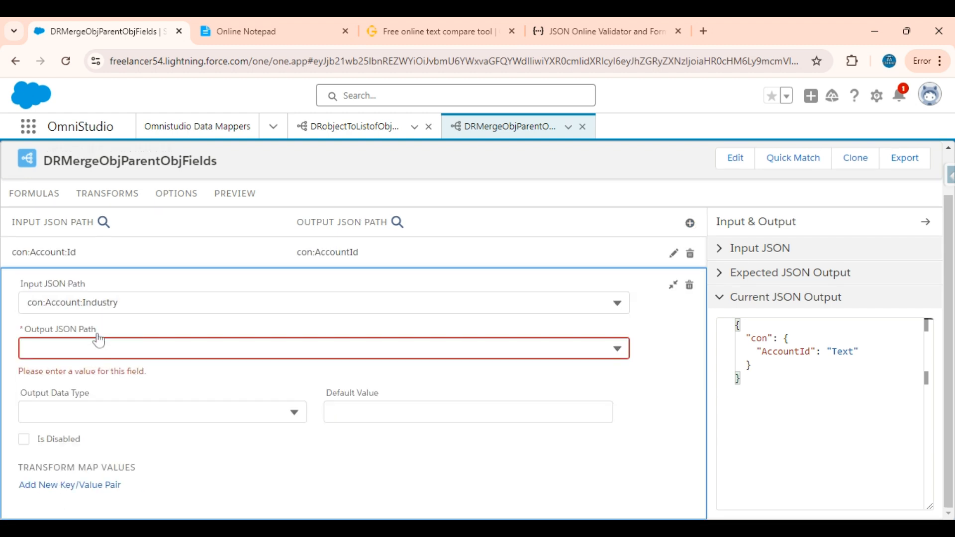
{"action": "left_click", "coordinate": [136, 314]}
{"action": "key", "text": "ctrl+c"}
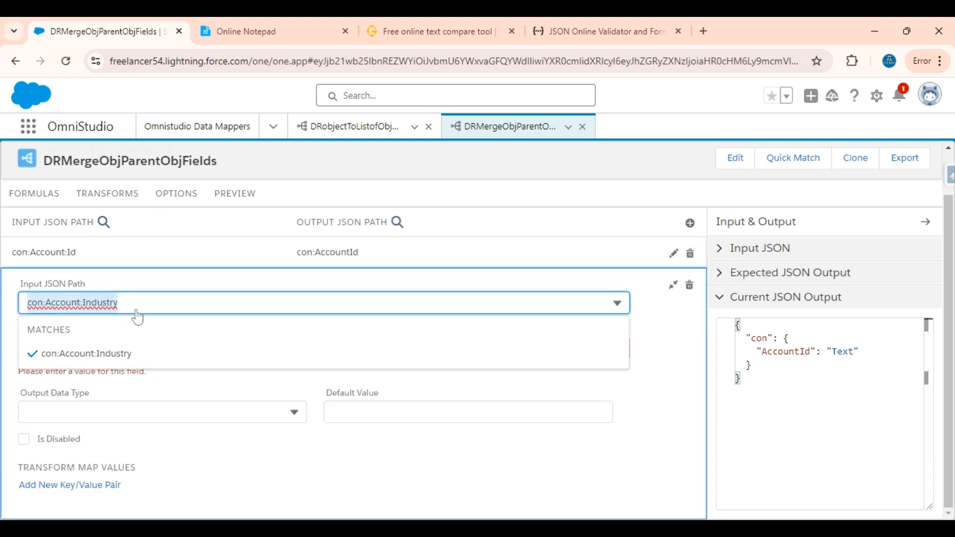
{"action": "left_click", "coordinate": [75, 348]}
{"action": "key", "text": "ctrl+v"}
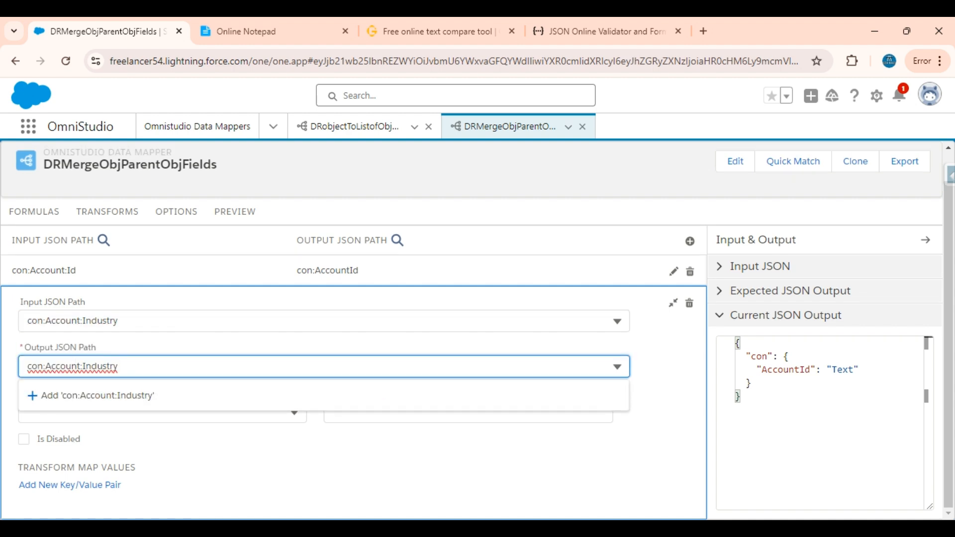
{"action": "key", "text": "BackSpace"}
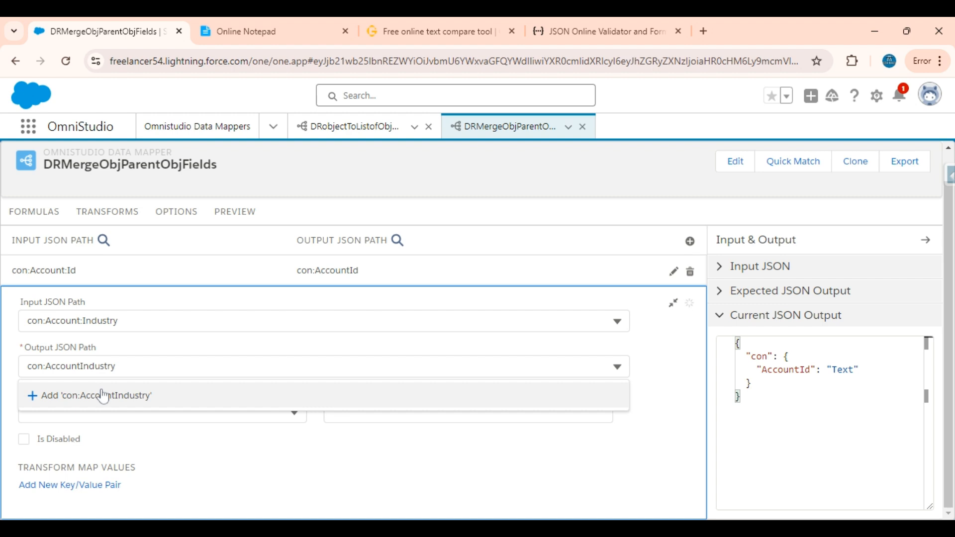
{"action": "left_click", "coordinate": [99, 394]}
{"action": "left_click", "coordinate": [673, 303]}
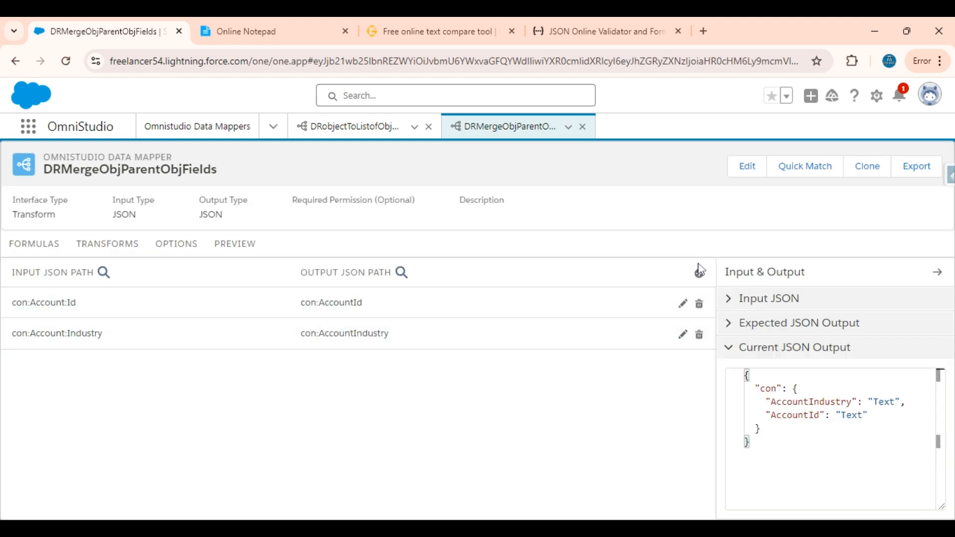
Add a transform mapping from input path con:Account:Name to output path con:AccountName.
{"action": "left_click", "coordinate": [699, 274]}
{"action": "left_click", "coordinate": [36, 318]}
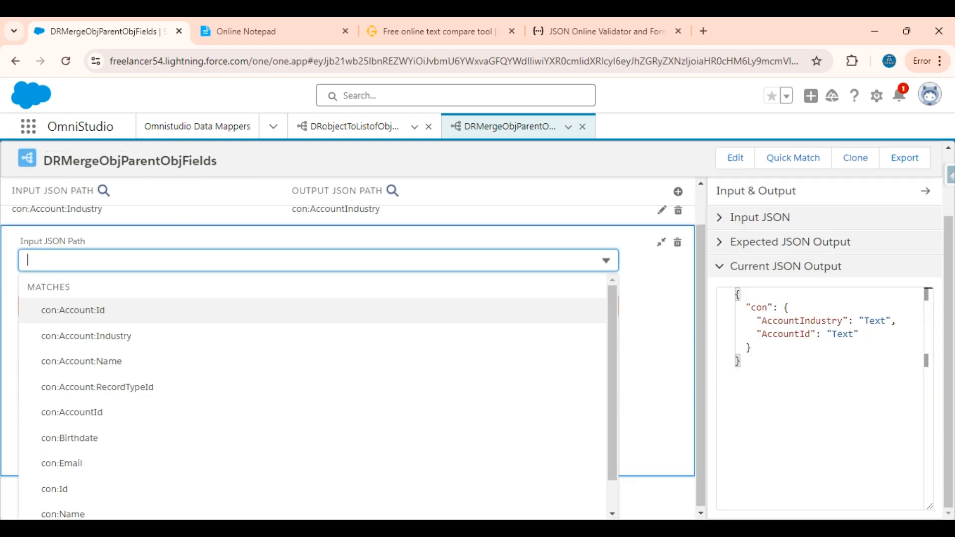
{"action": "left_click", "coordinate": [107, 361]}
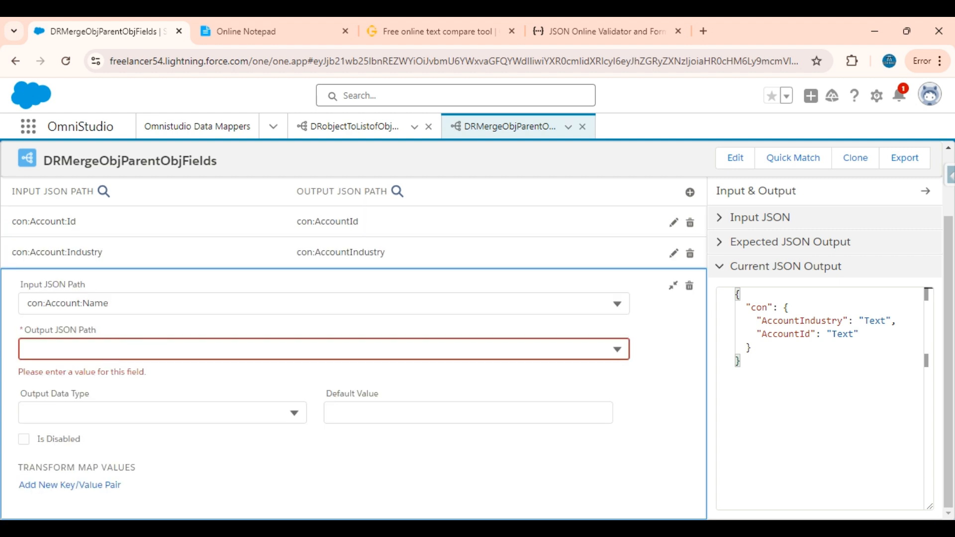
{"action": "left_click", "coordinate": [149, 305]}
{"action": "key", "text": "ctrl+c"}
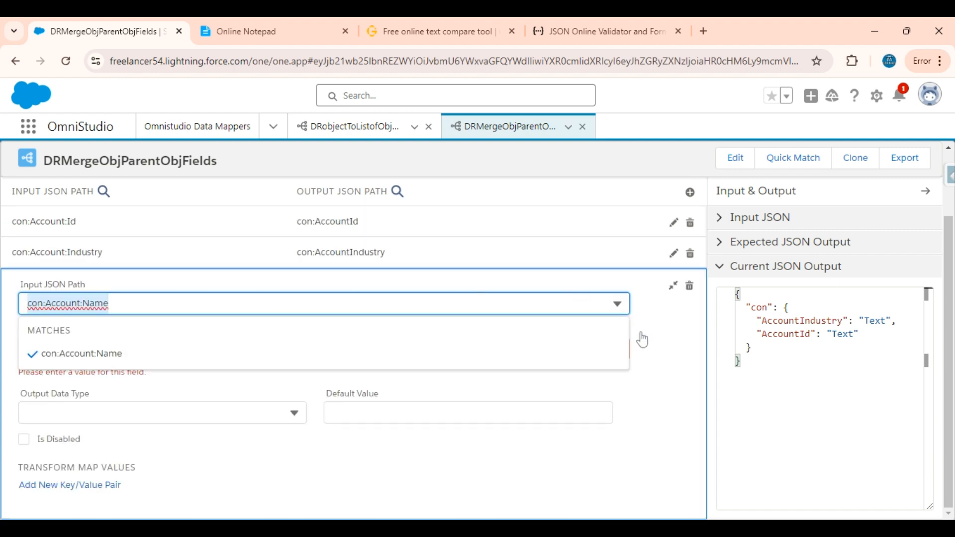
{"action": "left_click", "coordinate": [640, 336]}
{"action": "left_click", "coordinate": [75, 349]}
{"action": "key", "text": "ctrl+v"}
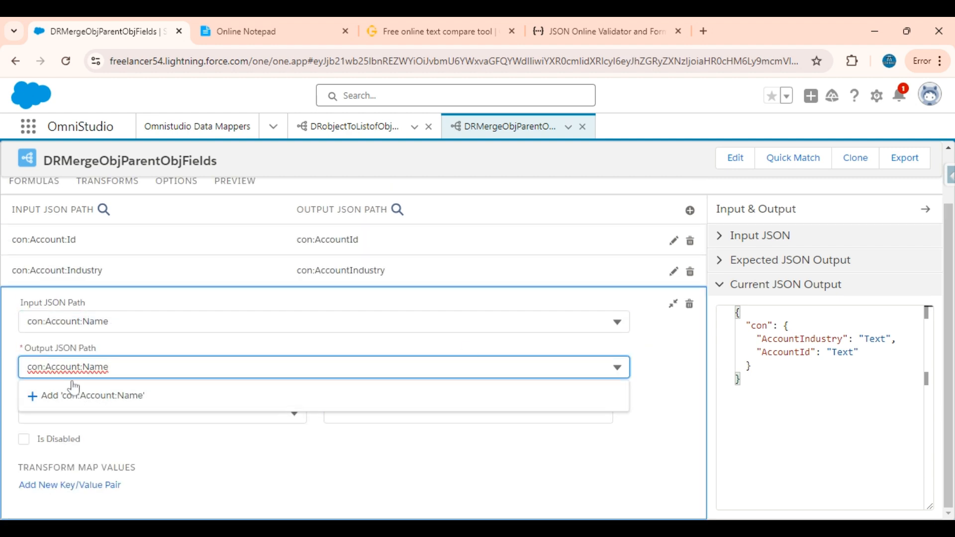
{"action": "key", "text": "BackSpace"}
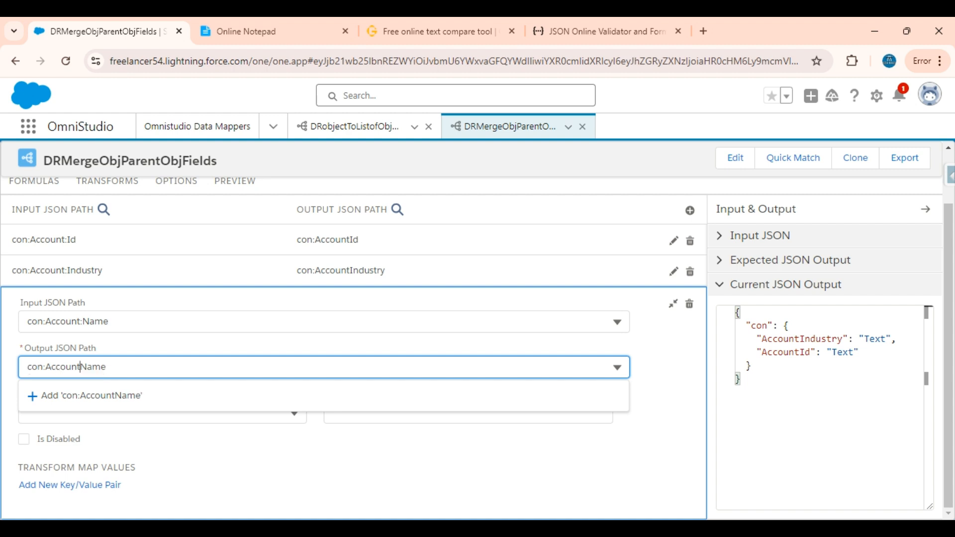
{"action": "left_click", "coordinate": [90, 395]}
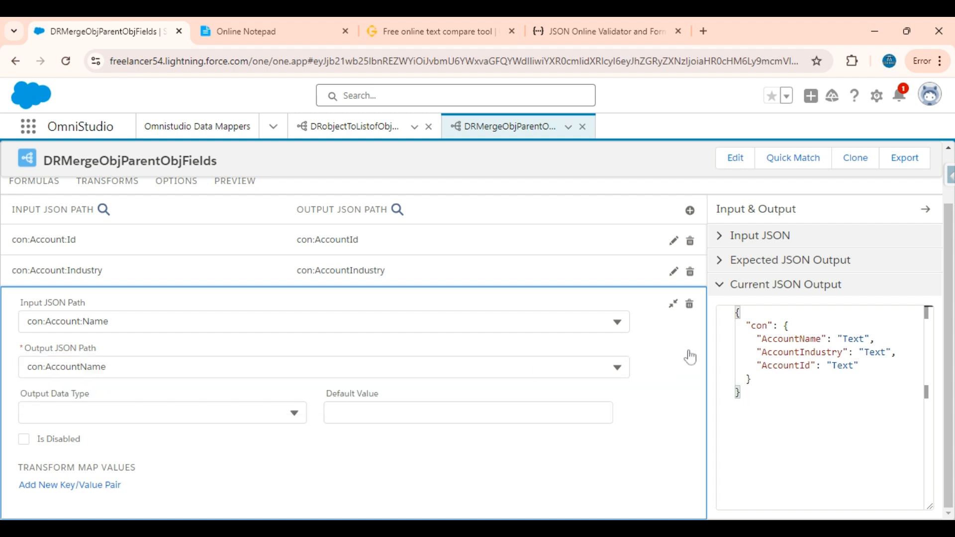
{"action": "left_click", "coordinate": [673, 304]}
Add a transform mapping from input path con:Account:RecordTypeId to output path con:AccountRecordTypeId.
{"action": "left_click", "coordinate": [699, 273]}
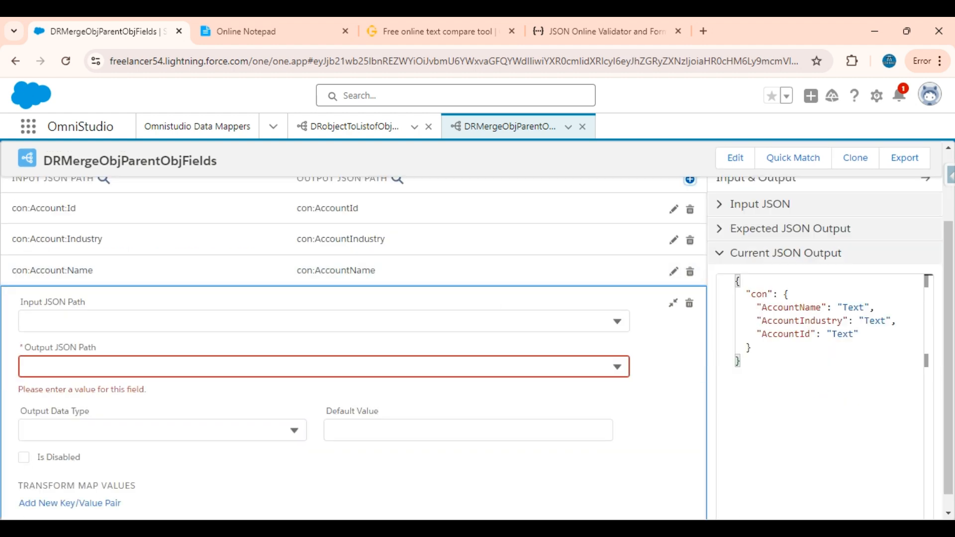
{"action": "left_click", "coordinate": [179, 302]}
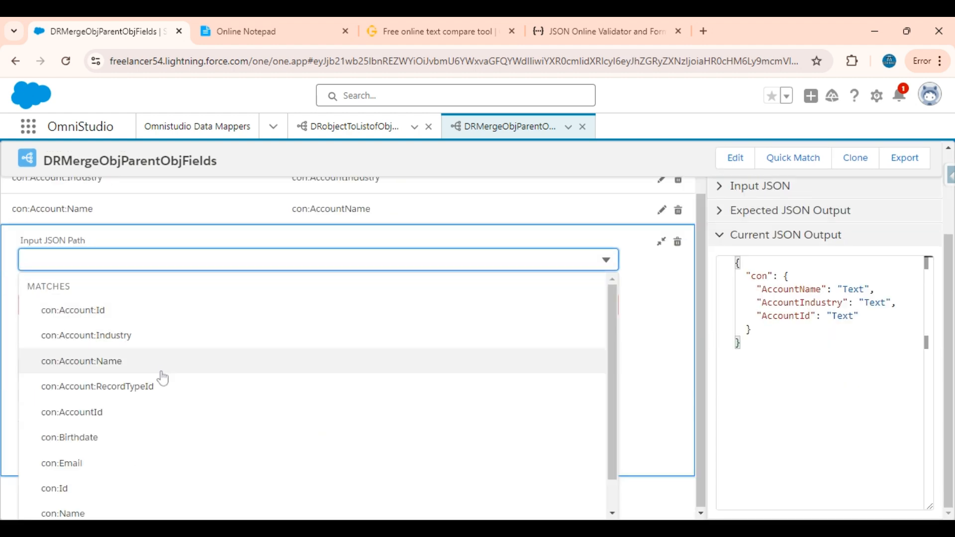
{"action": "left_click", "coordinate": [155, 395]}
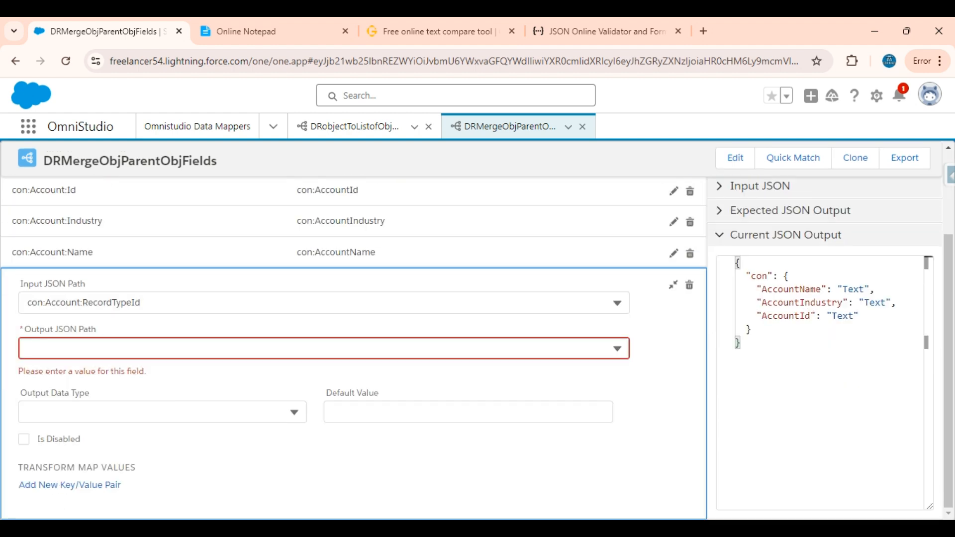
{"action": "left_click", "coordinate": [171, 302]}
{"action": "key", "text": "ctrl+a"}
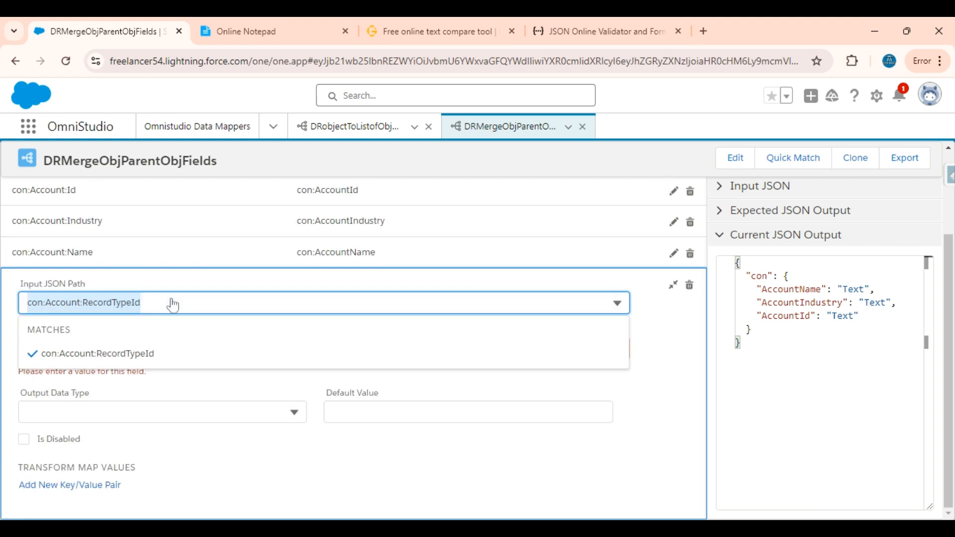
{"action": "key", "text": "ctrl+c"}
{"action": "left_click", "coordinate": [709, 361]}
{"action": "left_click", "coordinate": [99, 345]}
{"action": "key", "text": "ctrl+v"}
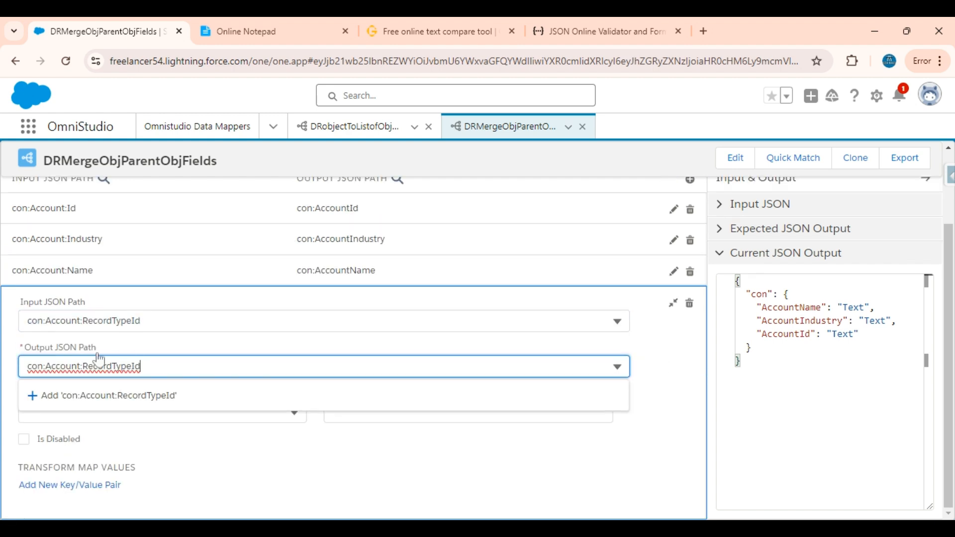
{"action": "key", "text": "ctrl+Left"}
{"action": "key", "text": "BackSpace"}
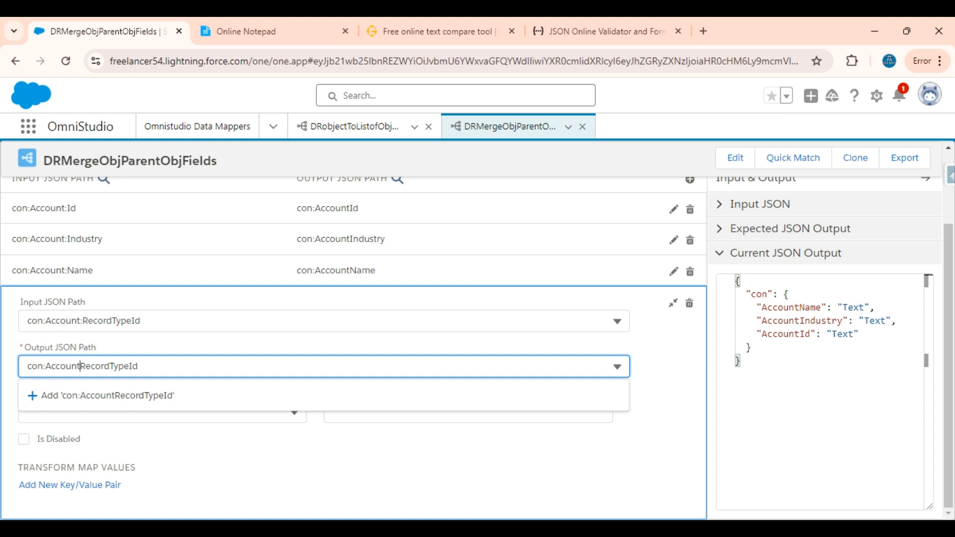
{"action": "left_click", "coordinate": [100, 395]}
{"action": "scroll", "coordinate": [613, 279], "scroll_direction": "up", "scroll_amount": 2}
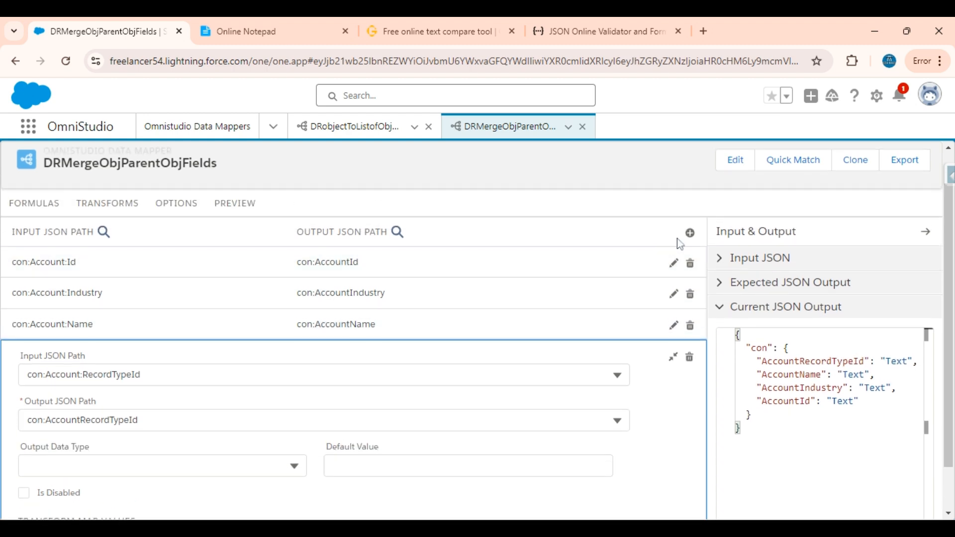
{"action": "left_click", "coordinate": [690, 233]}
{"action": "left_click", "coordinate": [149, 319]}
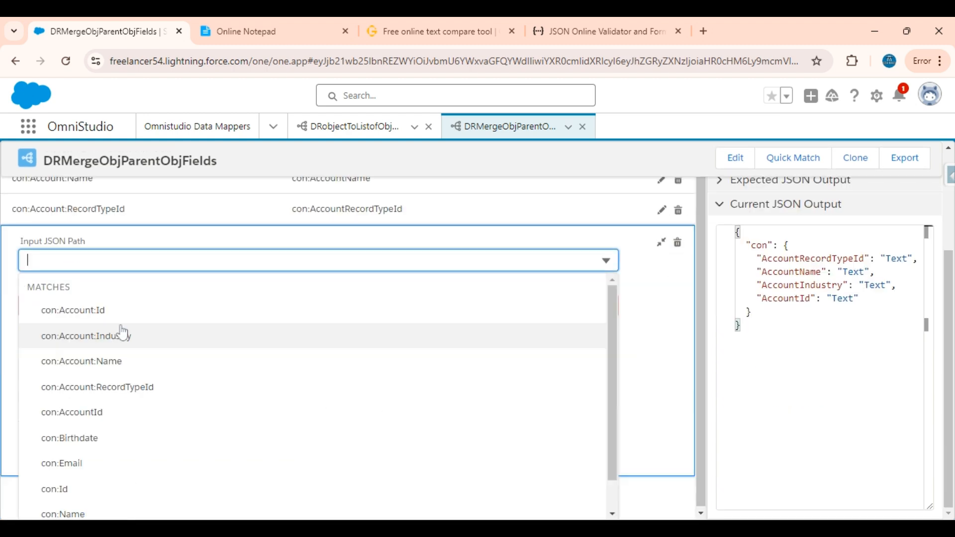
{"action": "left_click", "coordinate": [94, 413]}
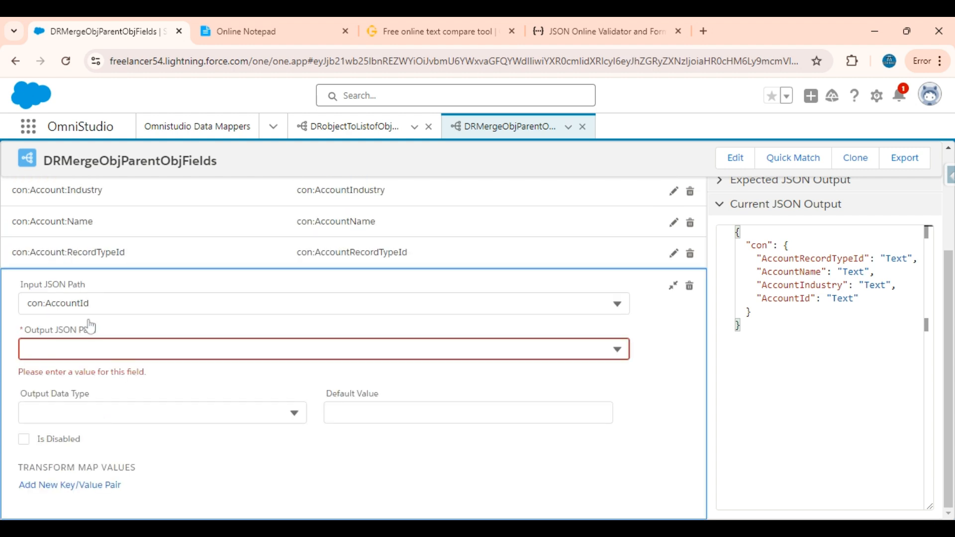
{"action": "left_click", "coordinate": [115, 308]}
{"action": "key", "text": "ctrl+a"}
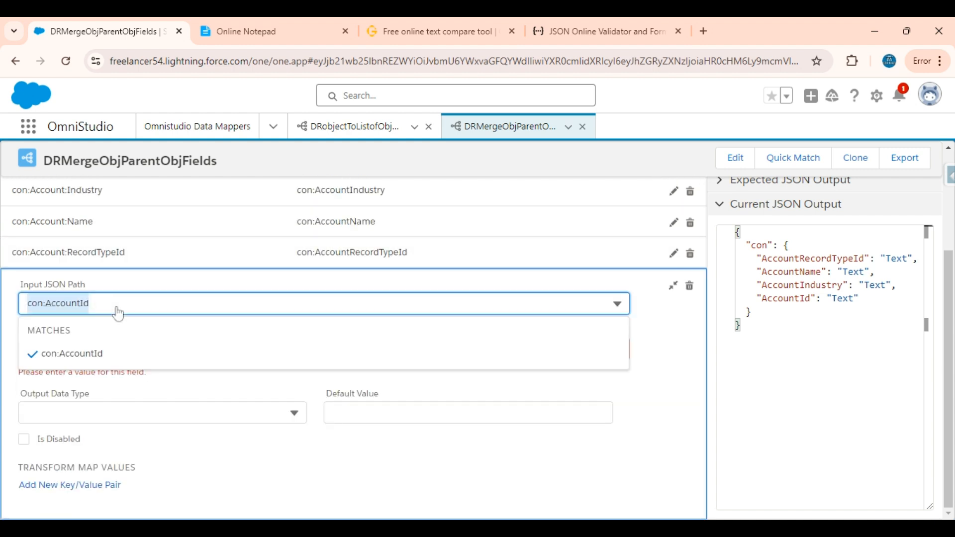
{"action": "left_click", "coordinate": [661, 352]}
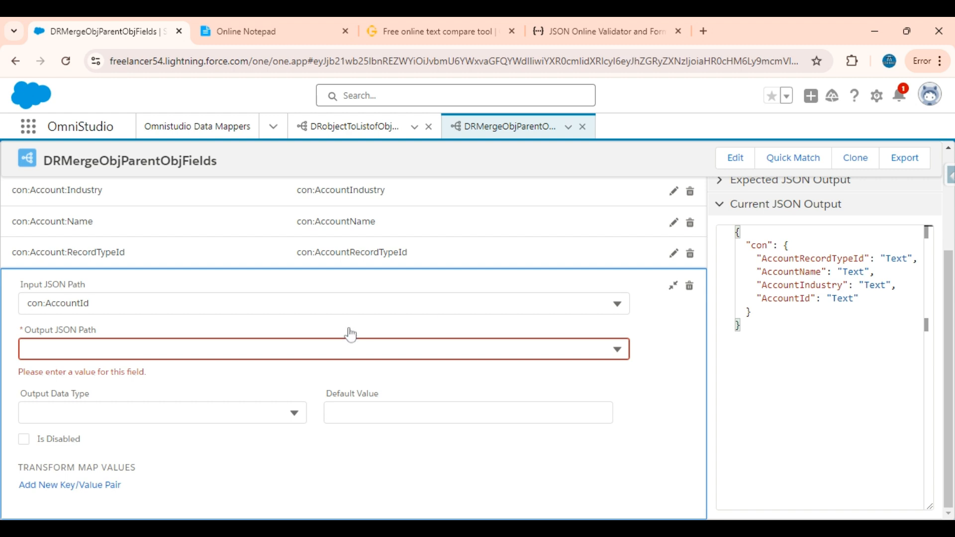
{"action": "scroll", "coordinate": [351, 335], "scroll_direction": "up", "scroll_amount": 1}
{"action": "scroll", "coordinate": [351, 335], "scroll_direction": "up", "scroll_amount": 1}
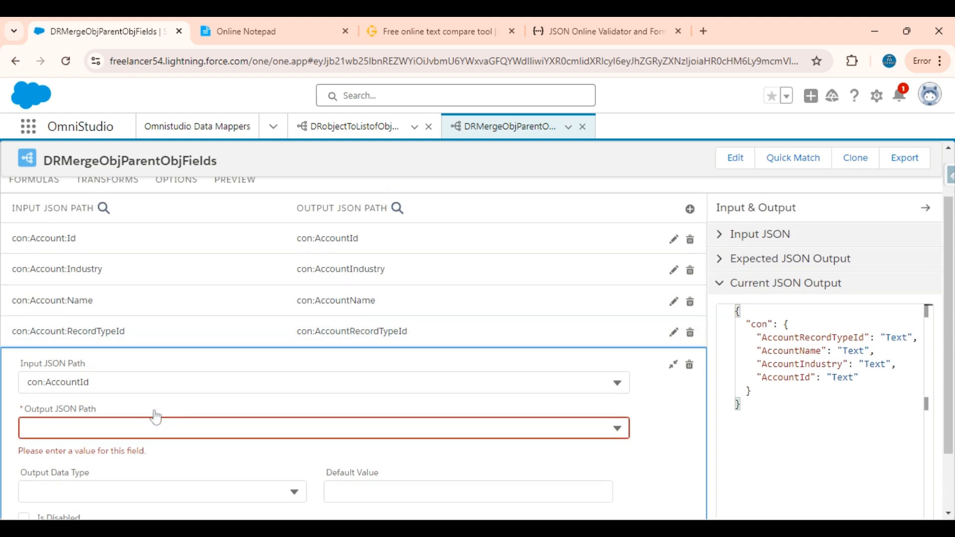
{"action": "left_click", "coordinate": [116, 428]}
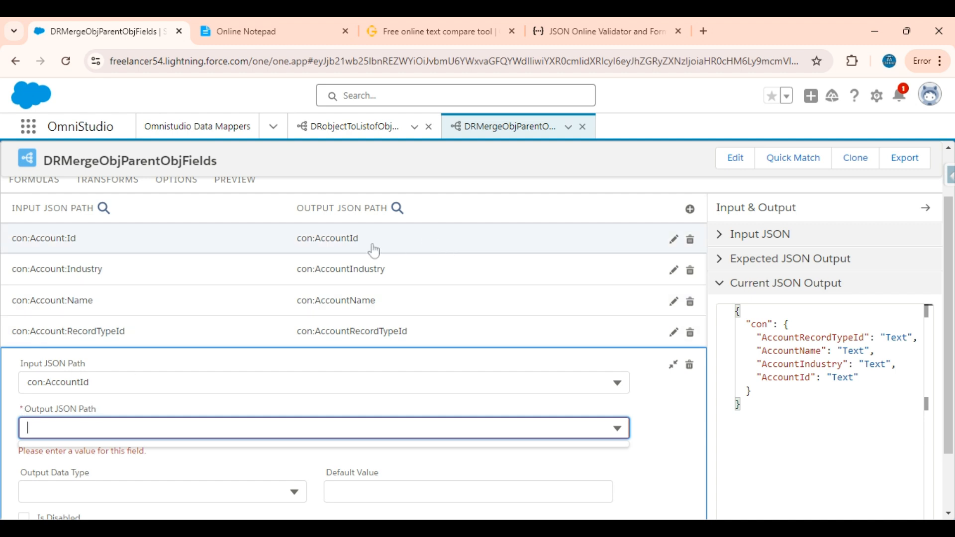
{"action": "left_click", "coordinate": [691, 366]}
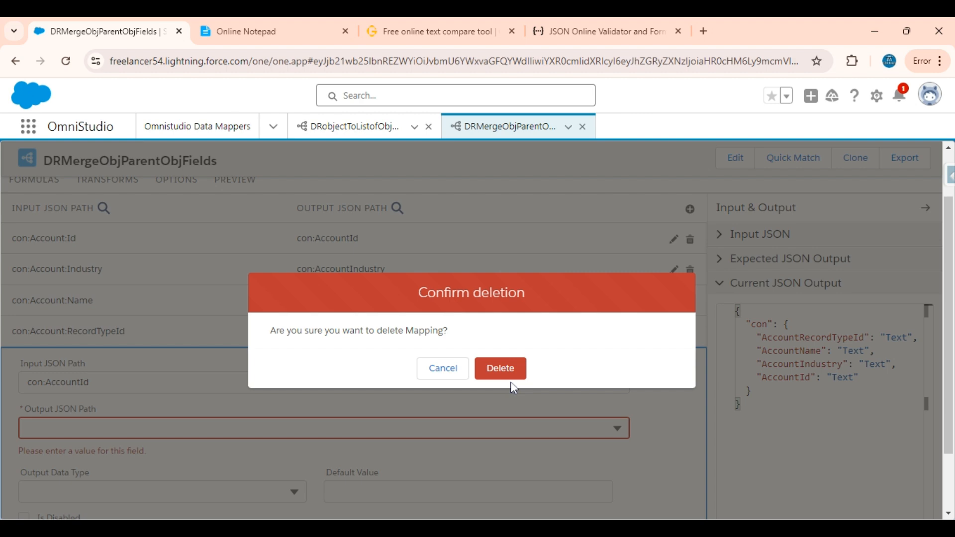
{"action": "left_click", "coordinate": [502, 369]}
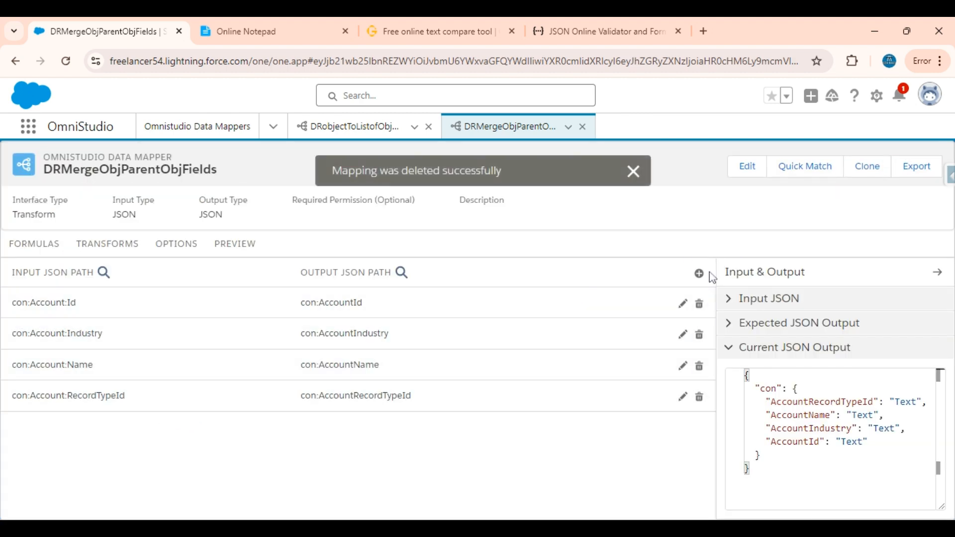
Add a transform mapping from input path con:Birthdate to output path con:Birthdate and collapse its details.
{"action": "left_click", "coordinate": [699, 274]}
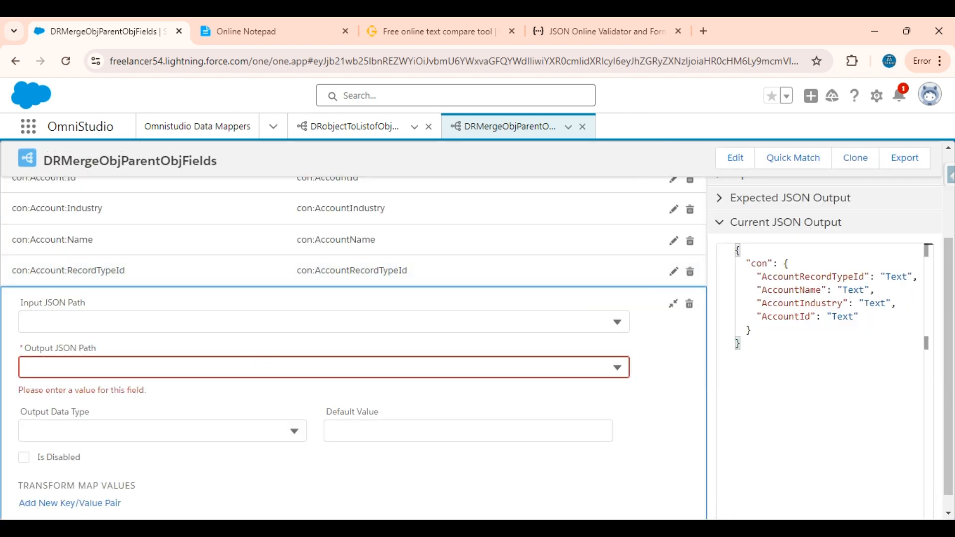
{"action": "left_click", "coordinate": [251, 324]}
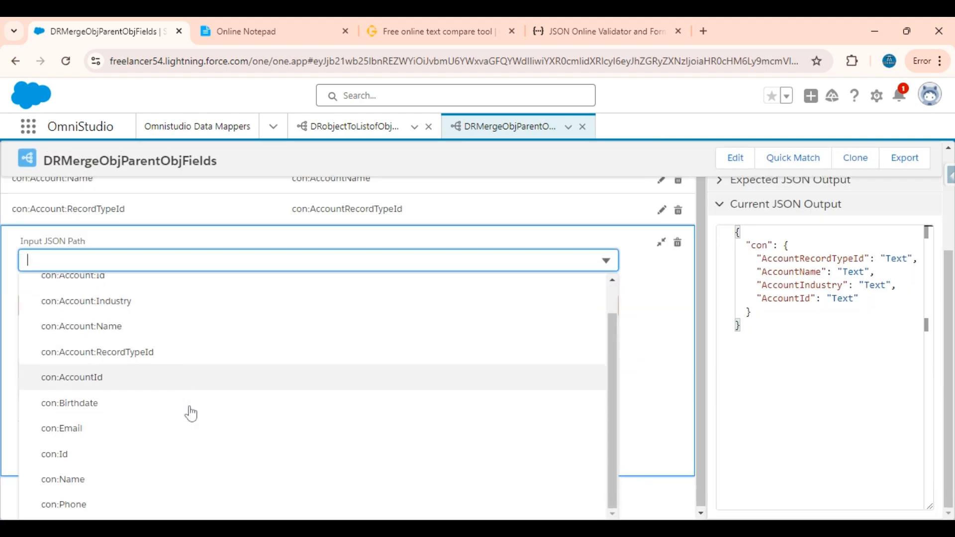
{"action": "left_click", "coordinate": [116, 403]}
{"action": "left_click", "coordinate": [85, 308]}
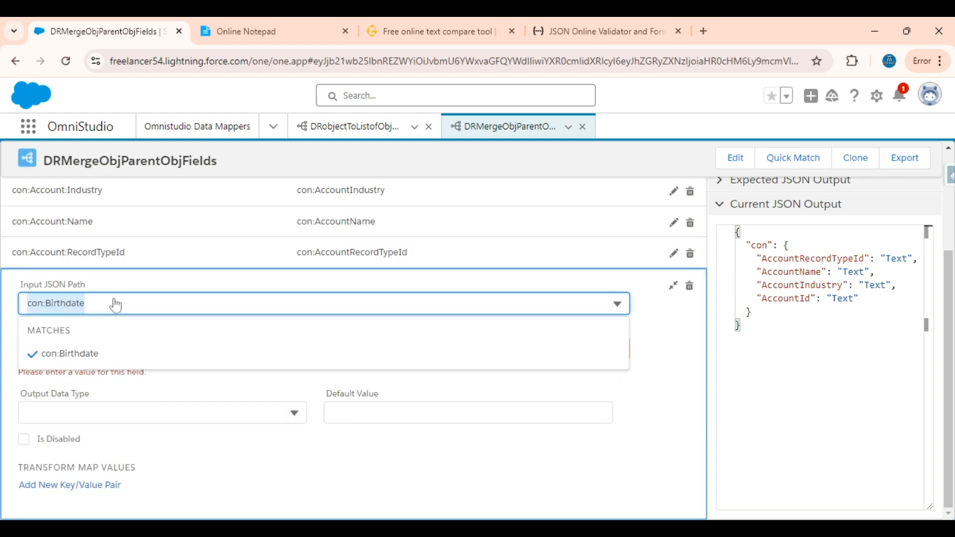
{"action": "left_click", "coordinate": [665, 336]}
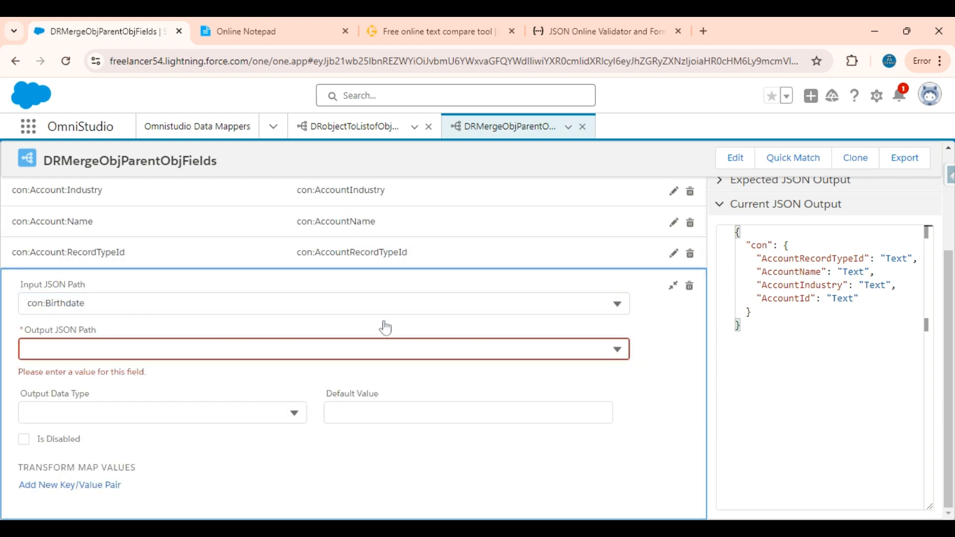
{"action": "left_click", "coordinate": [343, 349]}
{"action": "type", "text": "con:Birthdate"}
{"action": "left_click", "coordinate": [151, 401]}
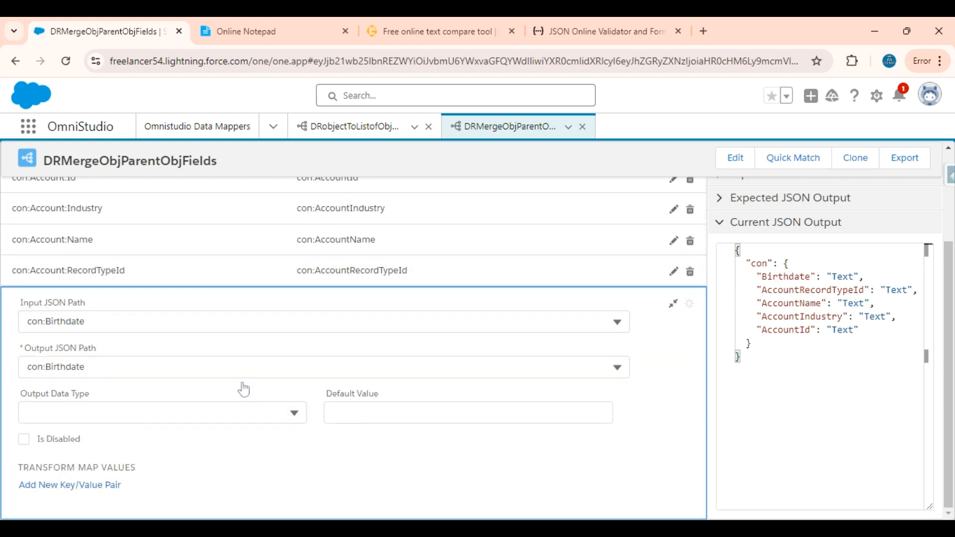
{"action": "left_click", "coordinate": [673, 304]}
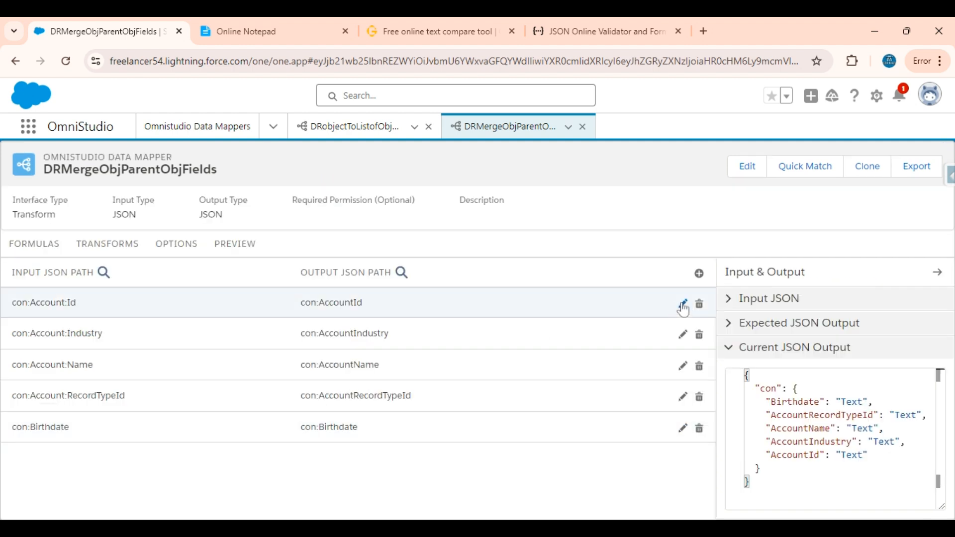
Add a transform mapping from input path con:Email to output path con:Email and collapse its details.
{"action": "left_click", "coordinate": [699, 274]}
{"action": "left_click", "coordinate": [129, 321]}
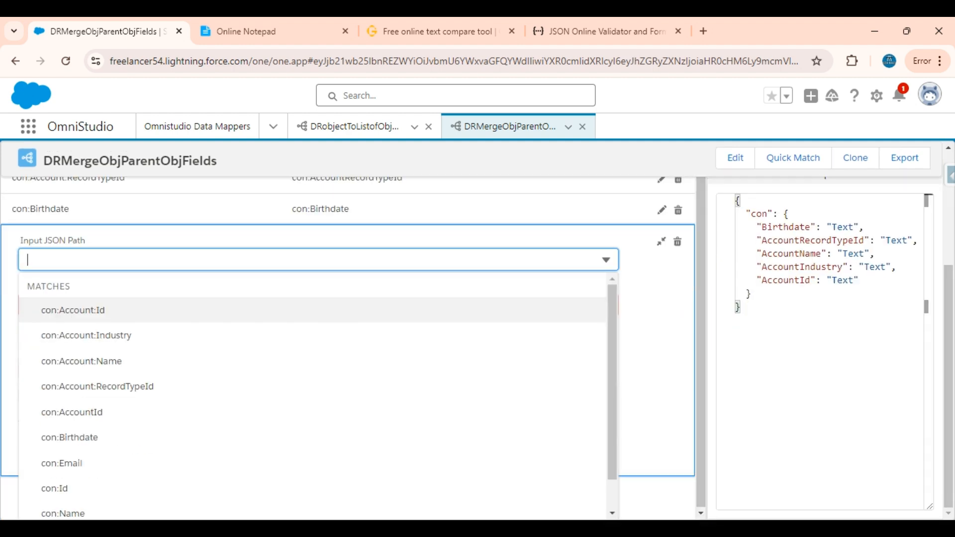
{"action": "left_click", "coordinate": [89, 472]}
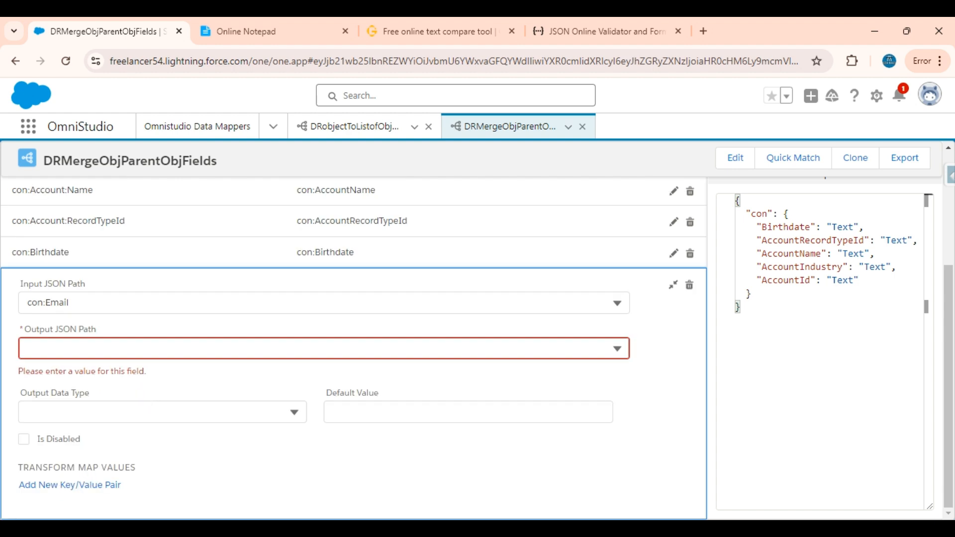
{"action": "left_click", "coordinate": [136, 309]}
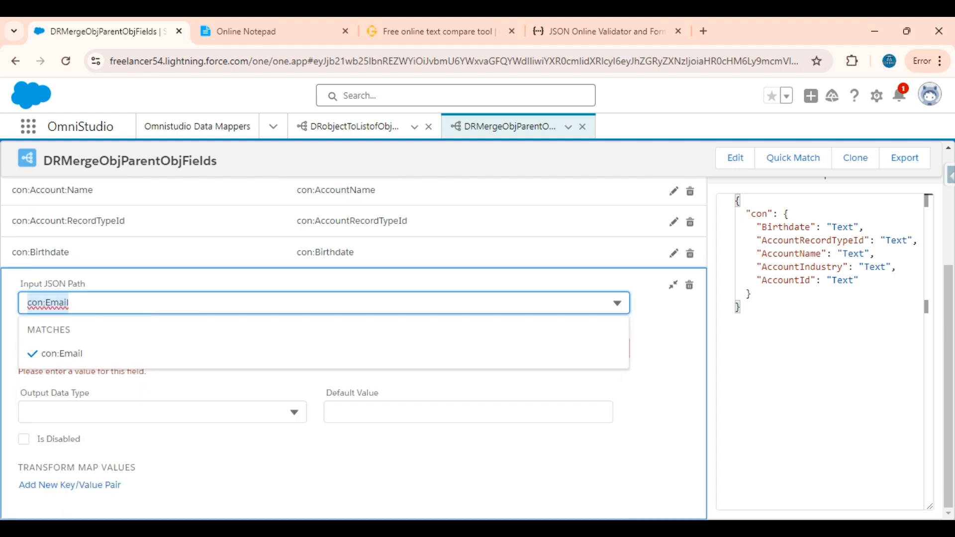
{"action": "key", "text": "Tab"}
{"action": "type", "text": "con:Email"}
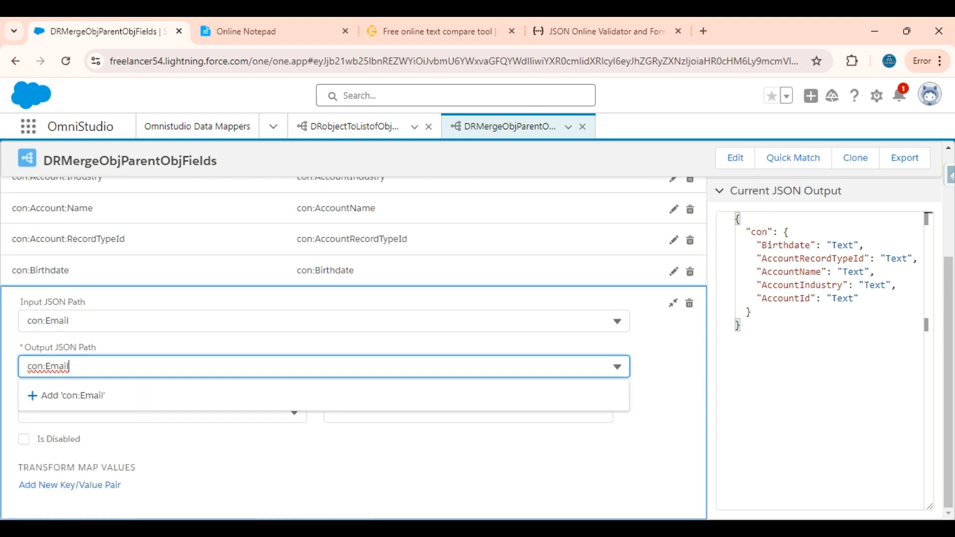
{"action": "left_click", "coordinate": [239, 405]}
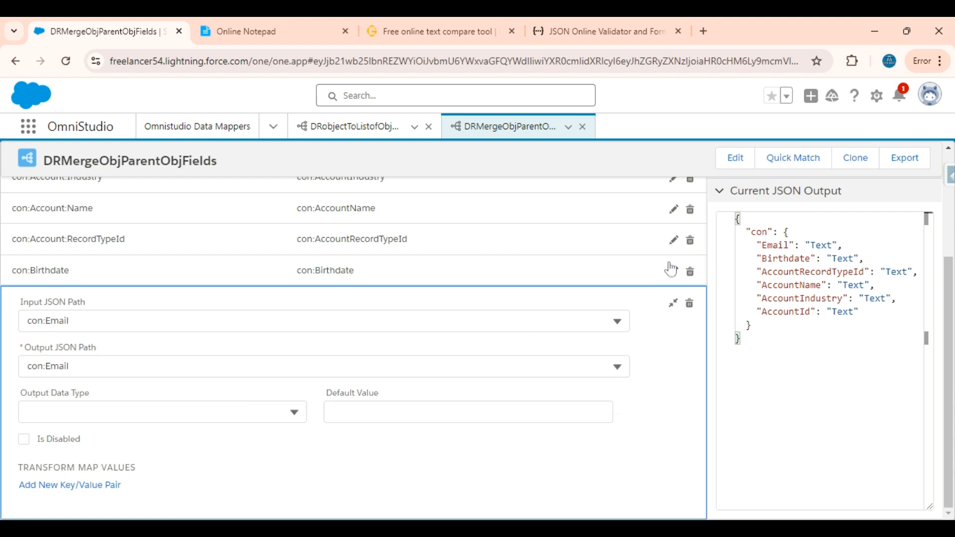
{"action": "left_click", "coordinate": [673, 302]}
Add a transform mapping from input path con:Id to output path con:Id.
{"action": "left_click", "coordinate": [699, 273]}
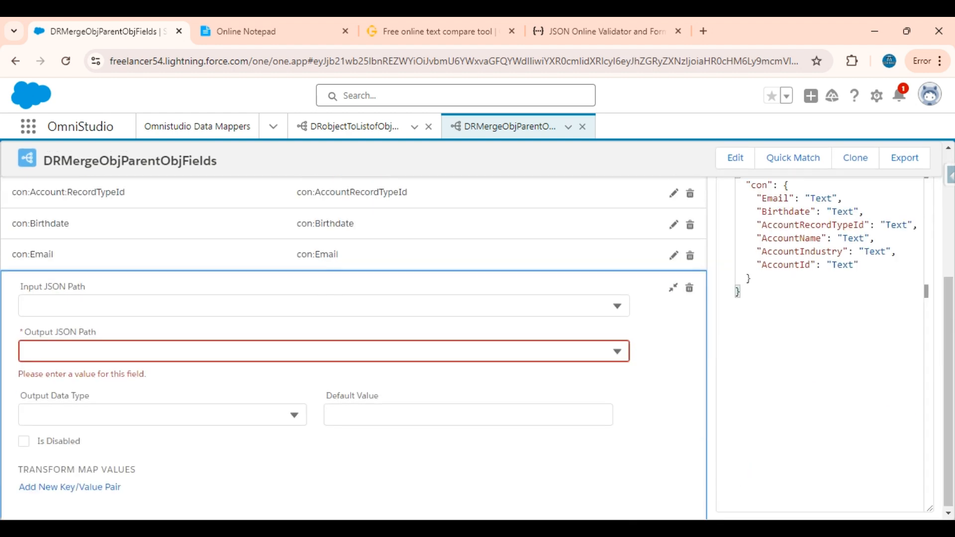
{"action": "left_click", "coordinate": [270, 300]}
{"action": "scroll", "coordinate": [192, 458], "scroll_direction": "down", "scroll_amount": 1}
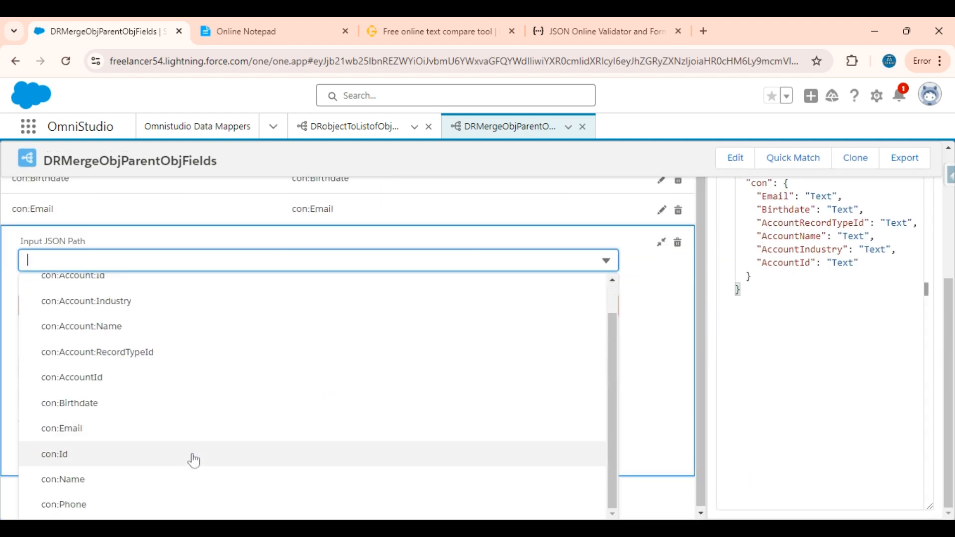
{"action": "left_click", "coordinate": [88, 455]}
{"action": "left_click", "coordinate": [338, 305]}
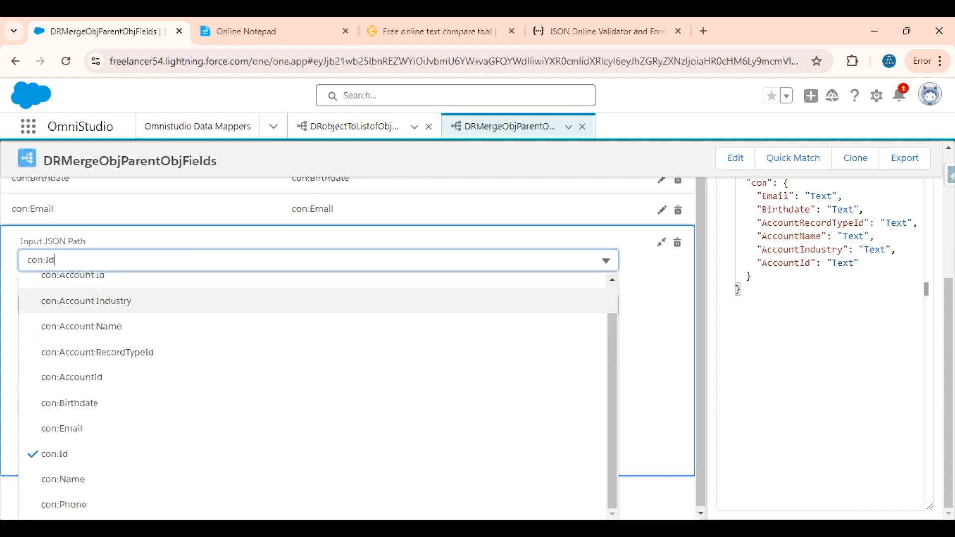
{"action": "key", "text": "ctrl+a"}
{"action": "key", "text": "ctrl+c"}
{"action": "left_click", "coordinate": [654, 349]}
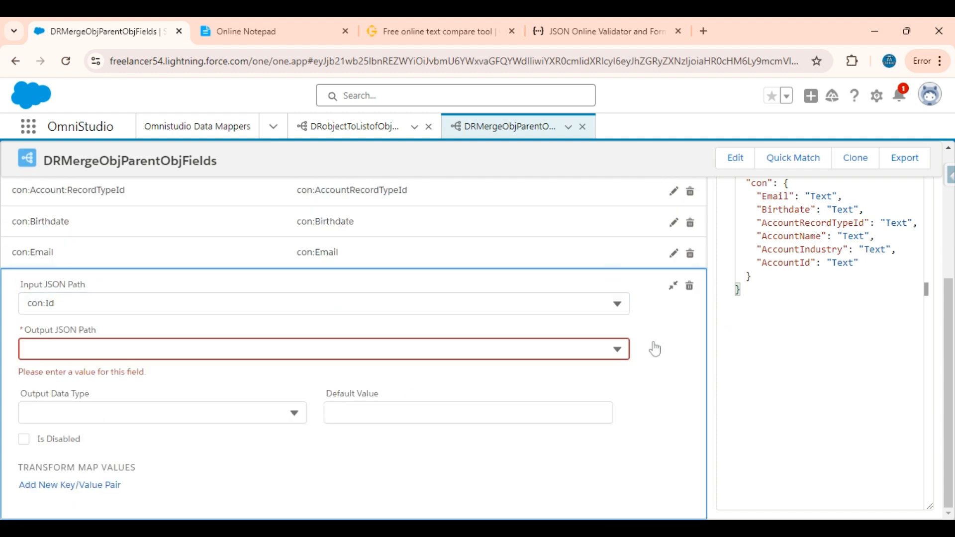
{"action": "key", "text": "ctrl+v"}
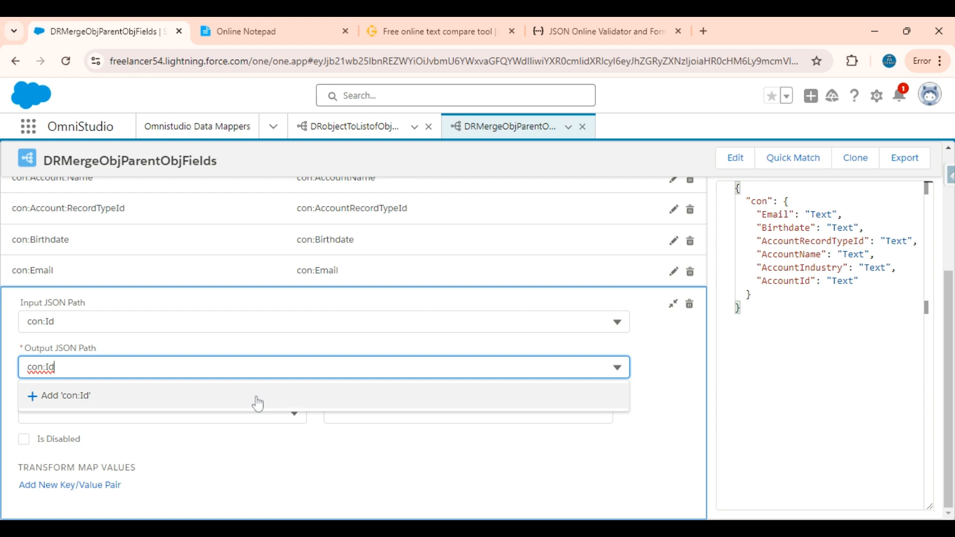
{"action": "left_click", "coordinate": [256, 397]}
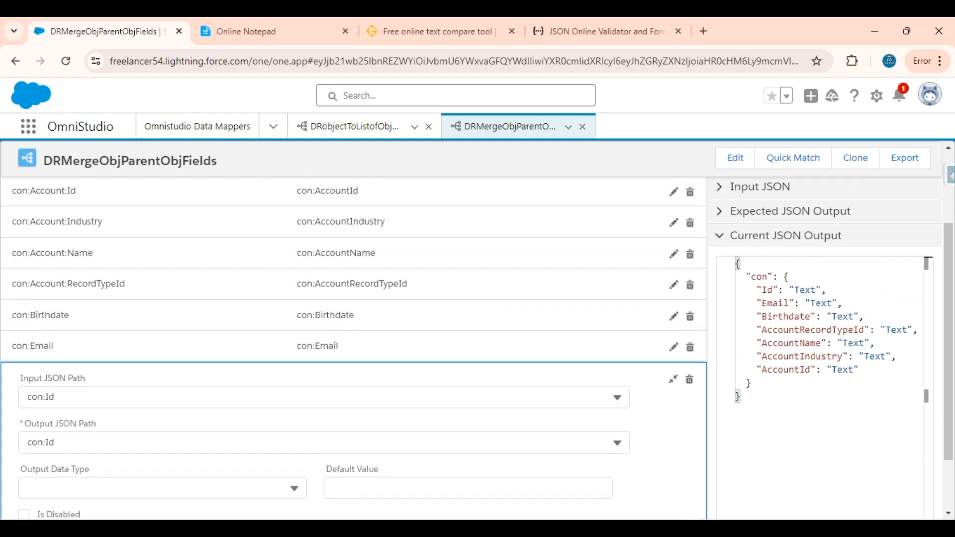
Add a transform mapping from input path con:Name to output path con:Name.
{"action": "scroll", "coordinate": [530, 341], "scroll_direction": "up", "scroll_amount": 2}
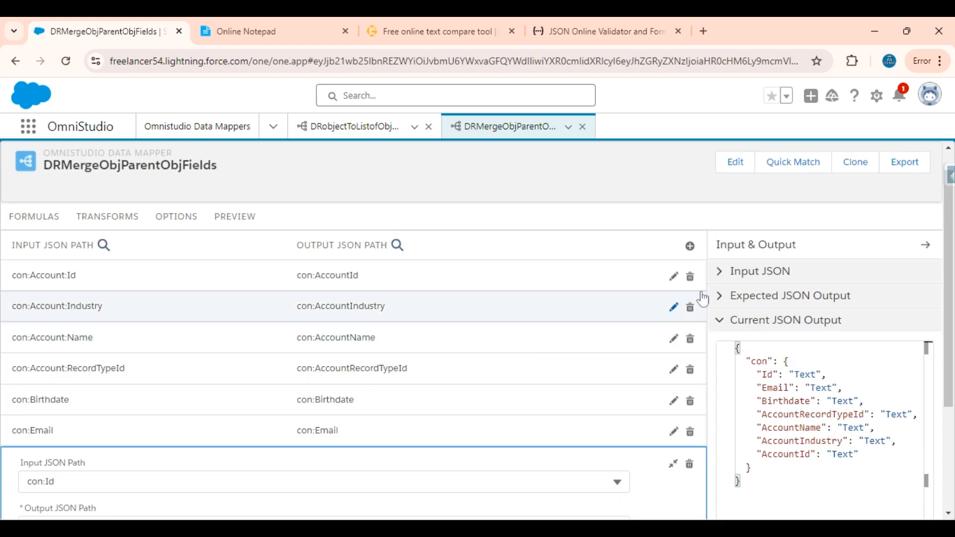
{"action": "left_click", "coordinate": [690, 246]}
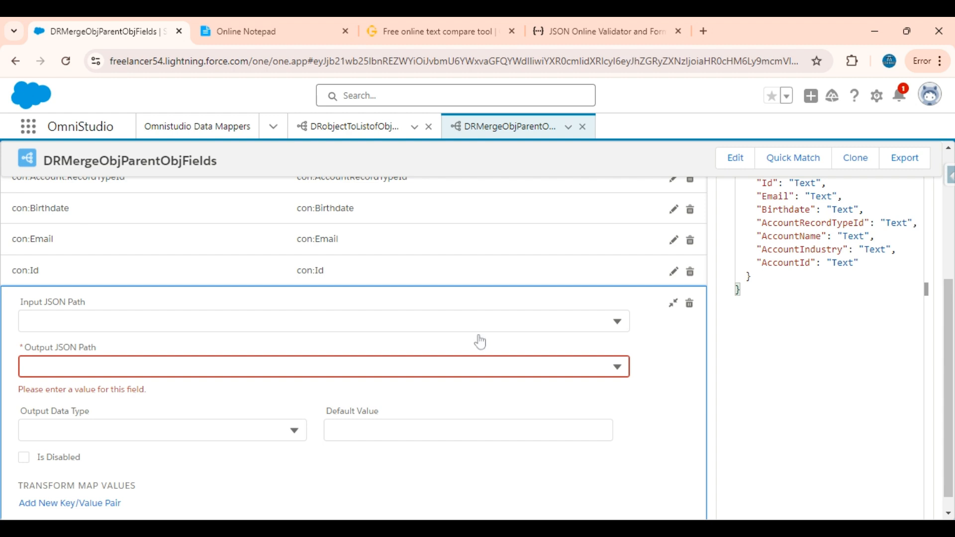
{"action": "left_click", "coordinate": [367, 323]}
{"action": "scroll", "coordinate": [234, 427], "scroll_direction": "down", "scroll_amount": 1}
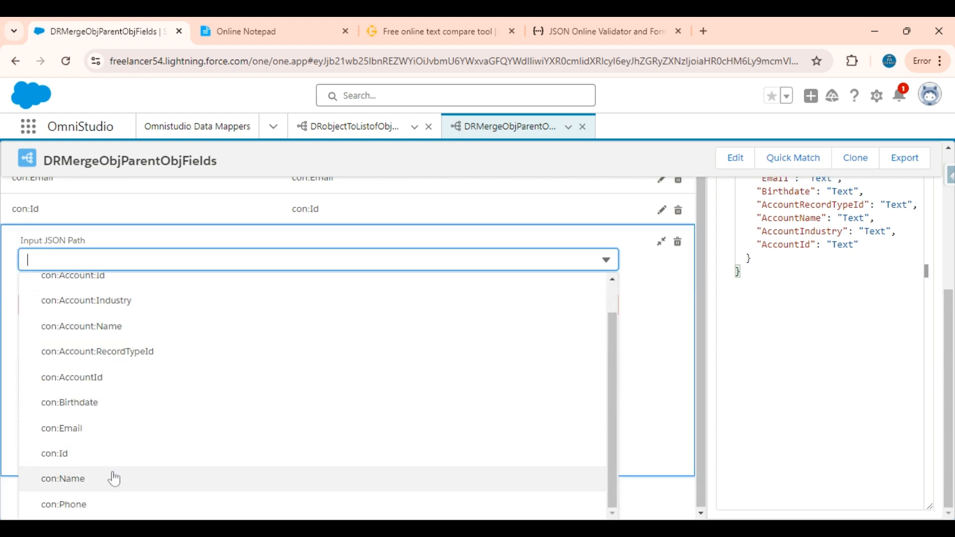
{"action": "left_click", "coordinate": [95, 485]}
{"action": "left_click", "coordinate": [116, 311]}
{"action": "key", "text": "ctrl+c"}
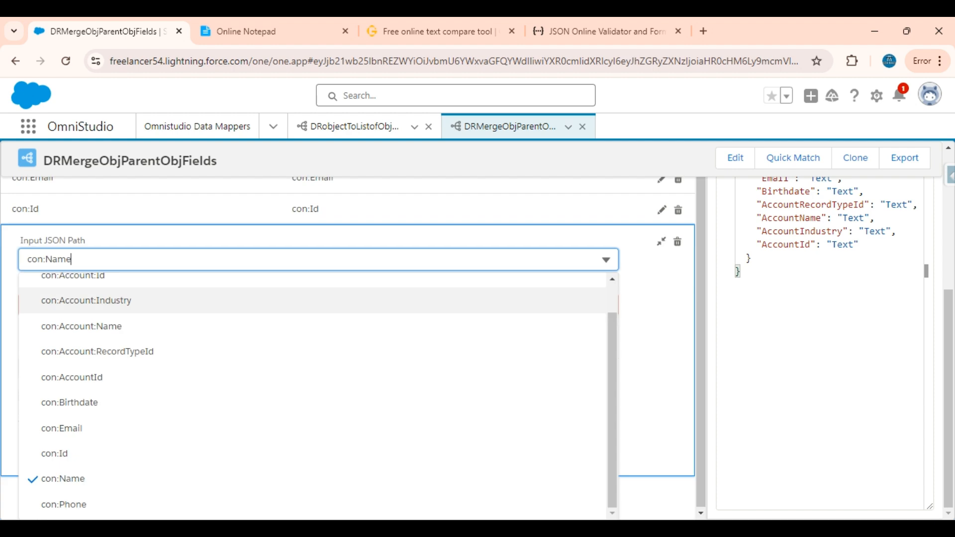
{"action": "left_click", "coordinate": [663, 330]}
{"action": "left_click", "coordinate": [505, 348]}
{"action": "key", "text": "ctrl+v"}
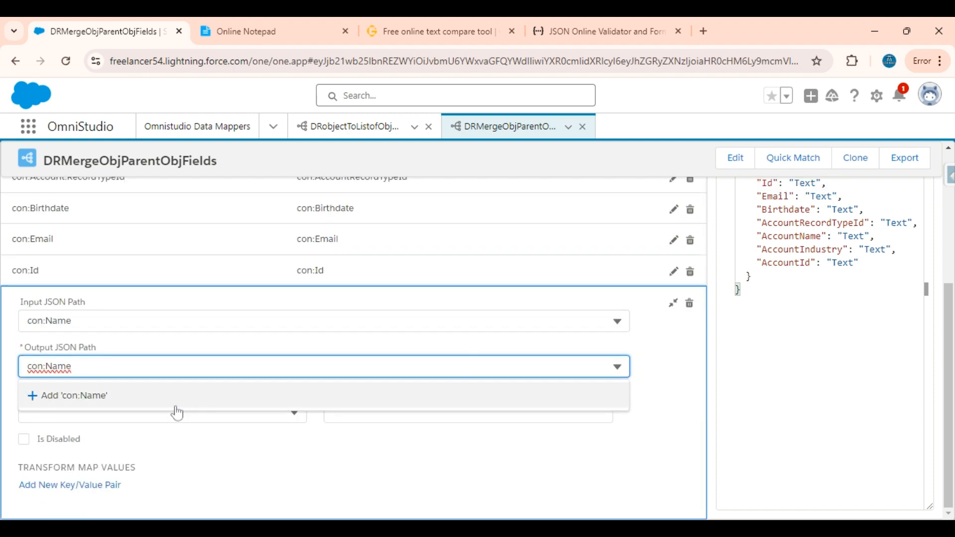
{"action": "left_click", "coordinate": [133, 401]}
Add a transform mapping from input path con:Phone to output path con:Phone.
{"action": "scroll", "coordinate": [667, 234], "scroll_direction": "up", "scroll_amount": 4}
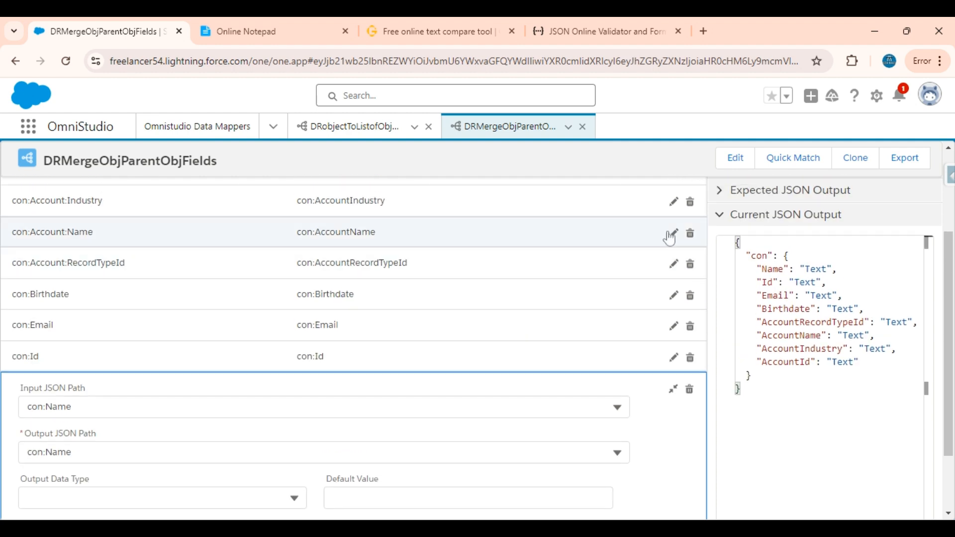
{"action": "left_click", "coordinate": [689, 231]}
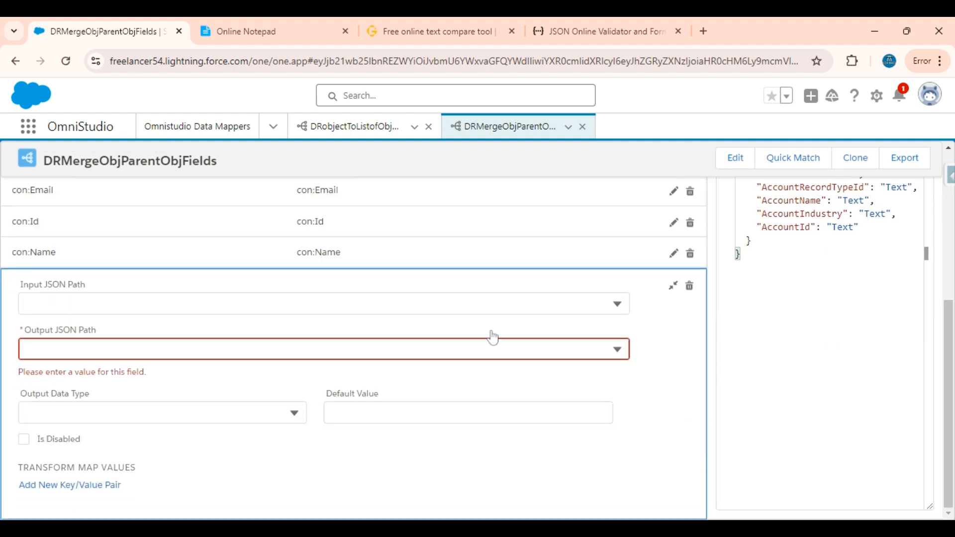
{"action": "left_click", "coordinate": [384, 303]}
{"action": "scroll", "coordinate": [277, 437], "scroll_direction": "down", "scroll_amount": 2}
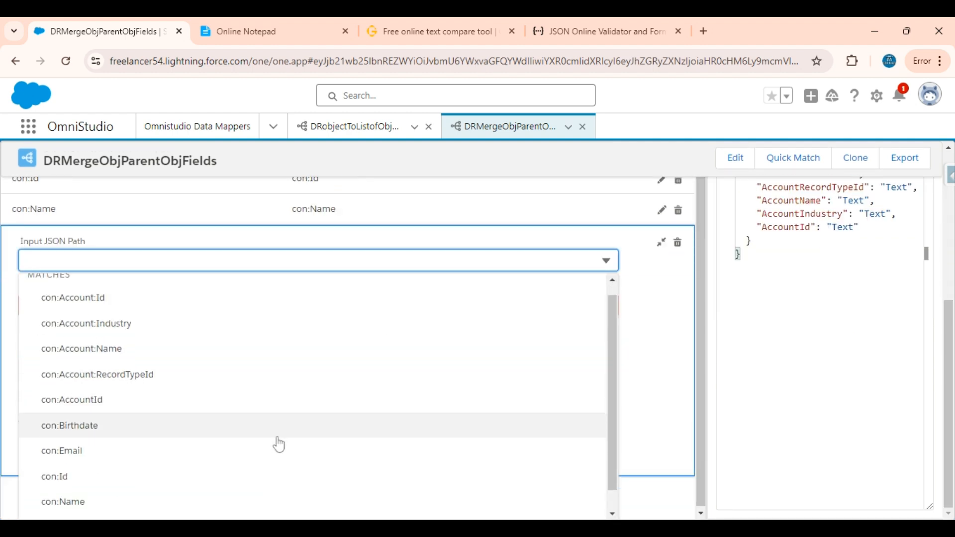
{"action": "left_click", "coordinate": [90, 514]}
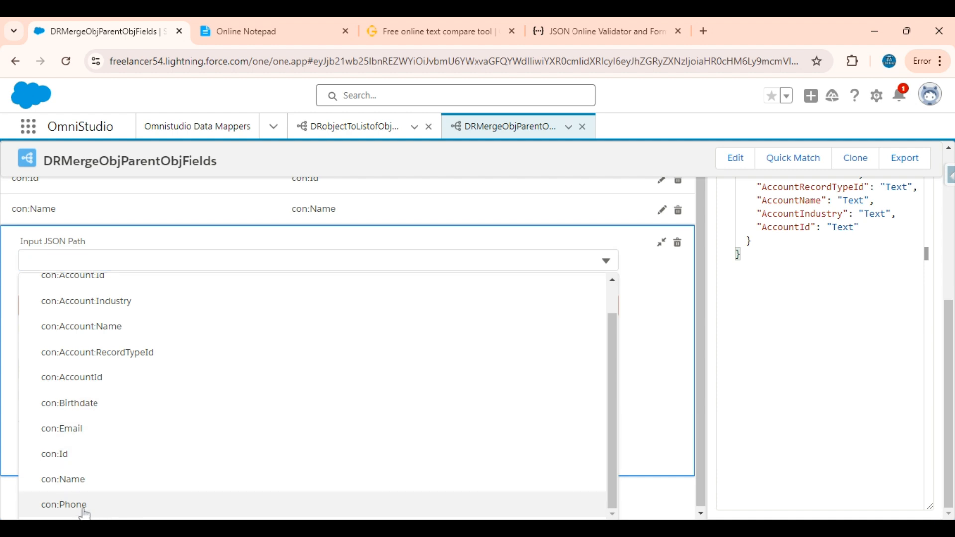
{"action": "left_click", "coordinate": [144, 287]}
{"action": "key", "text": "ctrl+a"}
{"action": "key", "text": "ctrl+c"}
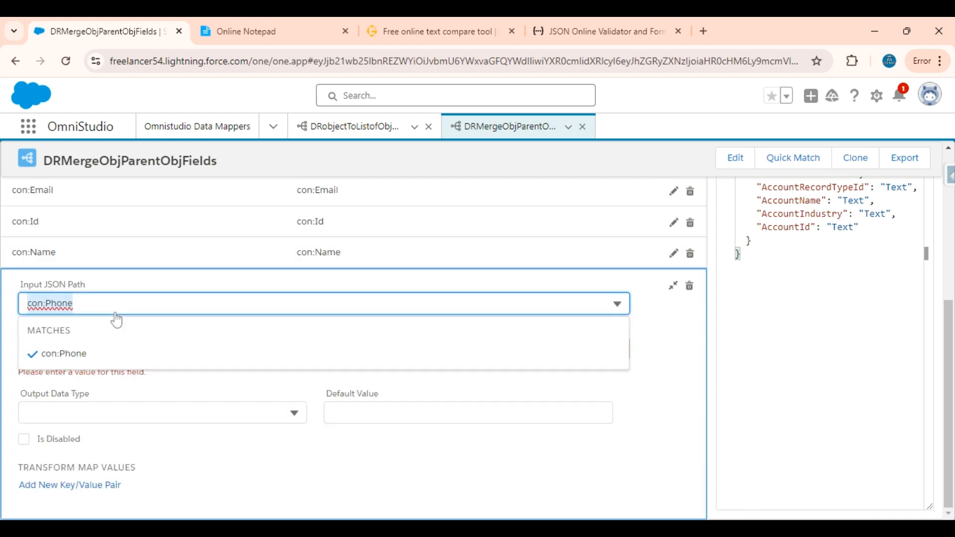
{"action": "left_click", "coordinate": [656, 324]}
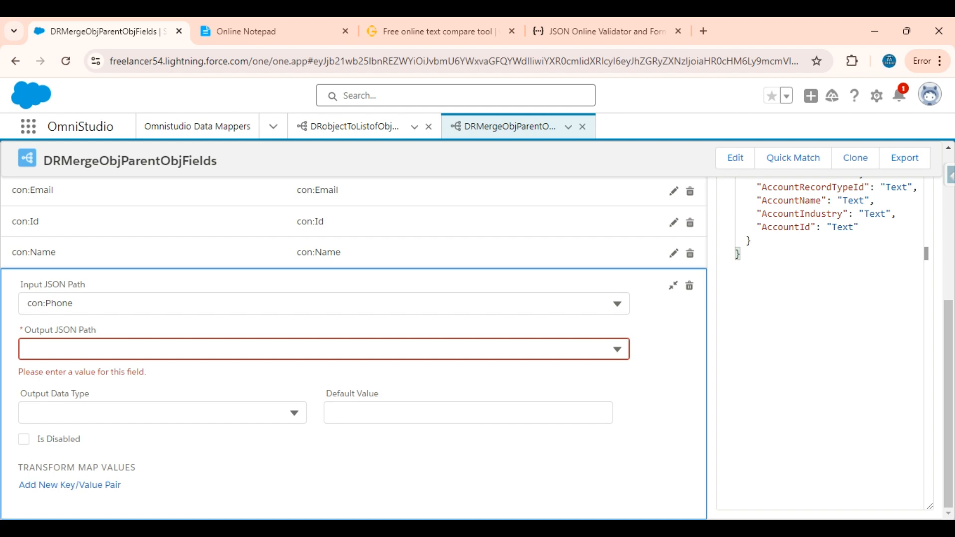
{"action": "left_click", "coordinate": [182, 349]}
{"action": "key", "text": "ctrl+v"}
{"action": "left_click", "coordinate": [181, 399]}
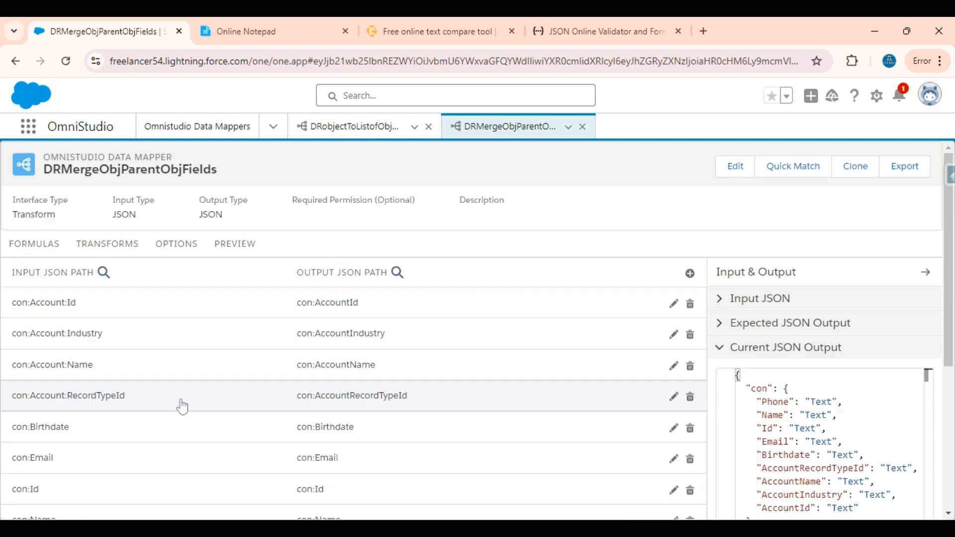
Execute the Data Mapper preview on the contact input, ignoring the cache, and examine the merged contact and Account fields in the response.
{"action": "left_click", "coordinate": [234, 243]}
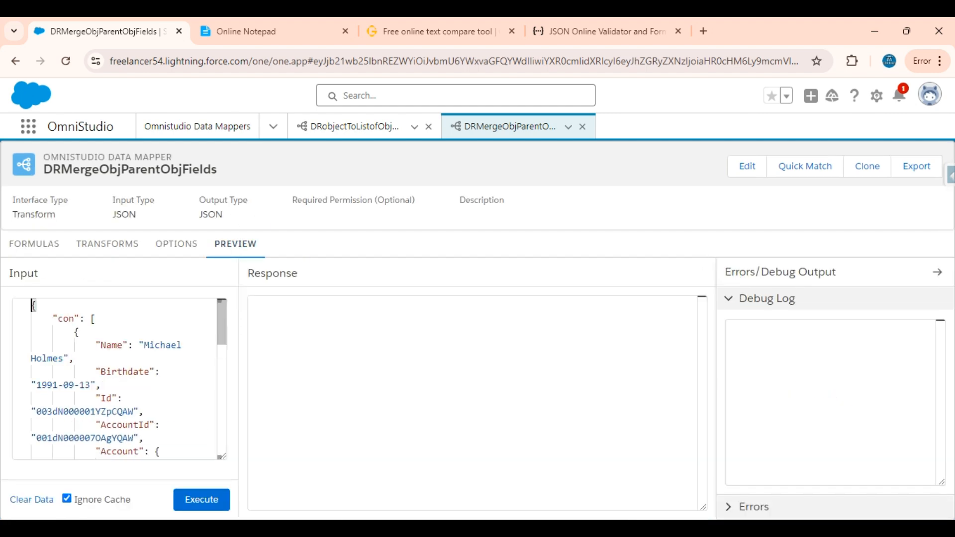
{"action": "left_click", "coordinate": [199, 499]}
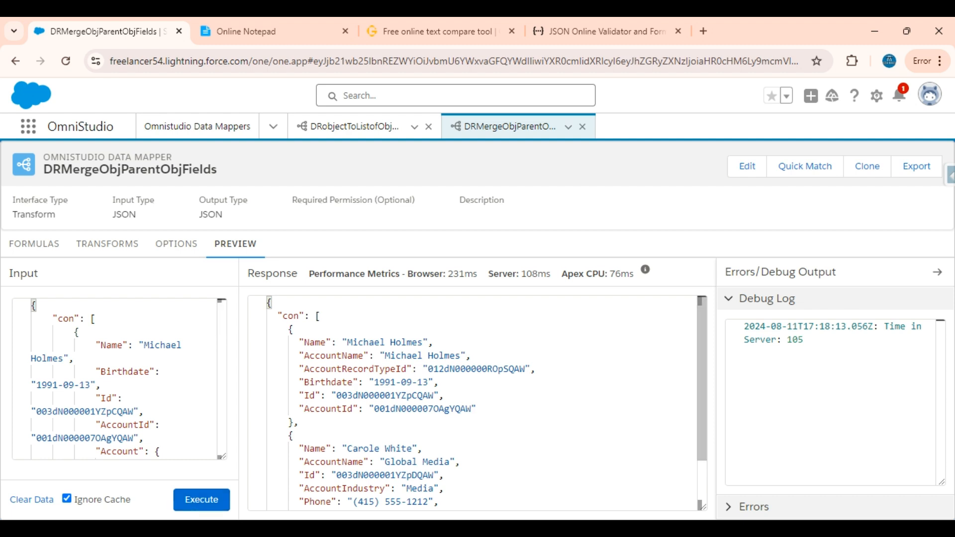
{"action": "scroll", "coordinate": [477, 402], "scroll_direction": "down", "scroll_amount": 2}
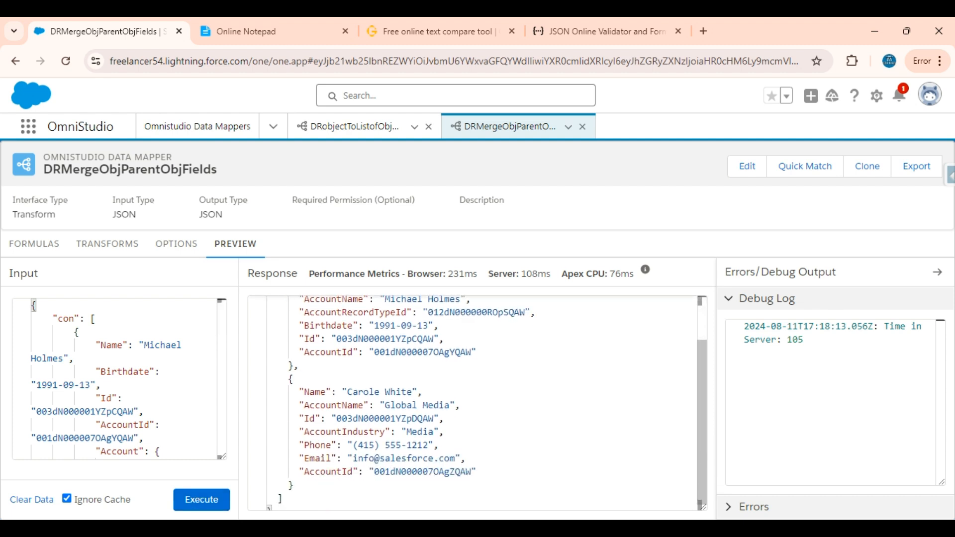
{"action": "scroll", "coordinate": [472, 403], "scroll_direction": "up", "scroll_amount": 2}
{"action": "scroll", "coordinate": [472, 403], "scroll_direction": "down", "scroll_amount": 2}
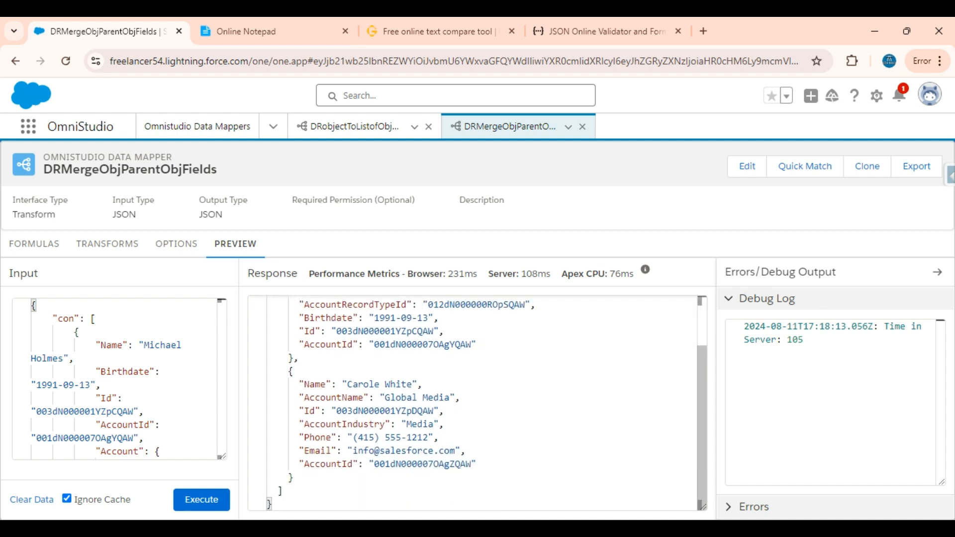
{"action": "scroll", "coordinate": [472, 403], "scroll_direction": "up", "scroll_amount": 2}
{"action": "scroll", "coordinate": [472, 403], "scroll_direction": "down", "scroll_amount": 1}
{"action": "scroll", "coordinate": [472, 403], "scroll_direction": "up", "scroll_amount": 1}
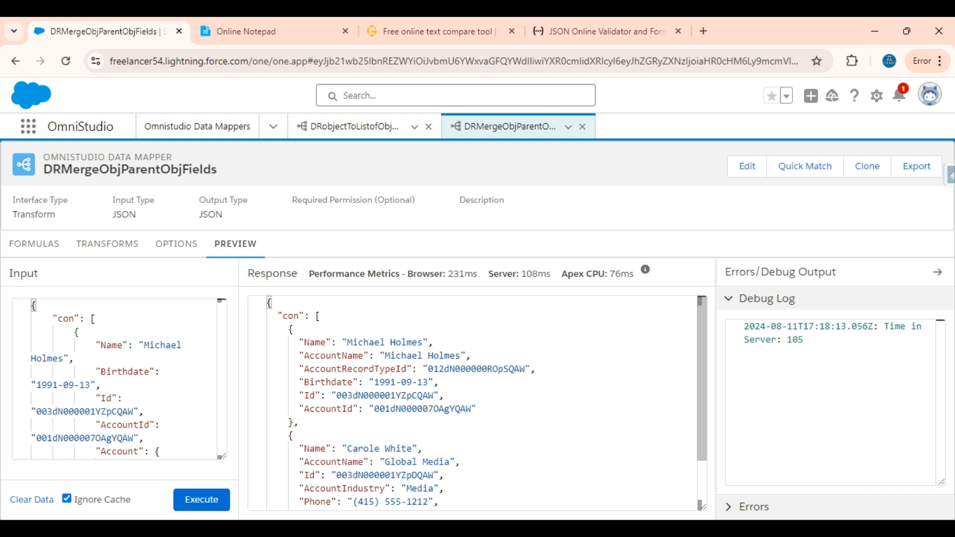
{"action": "double_click", "coordinate": [316, 342]}
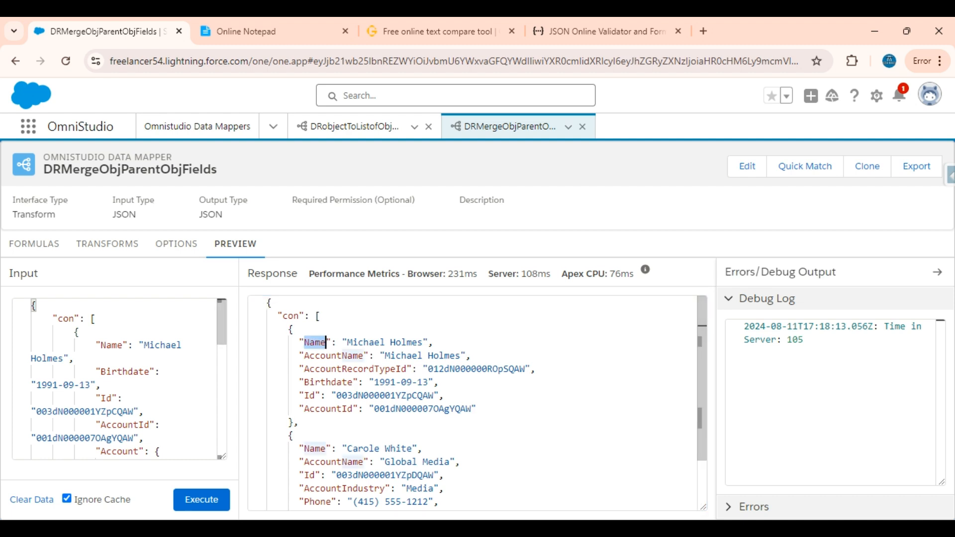
Examine the nested Account object and the first contact in the original JSON in the GoTranscript text compare page, and return to the Data Mapper preview.
{"action": "left_click", "coordinate": [401, 17]}
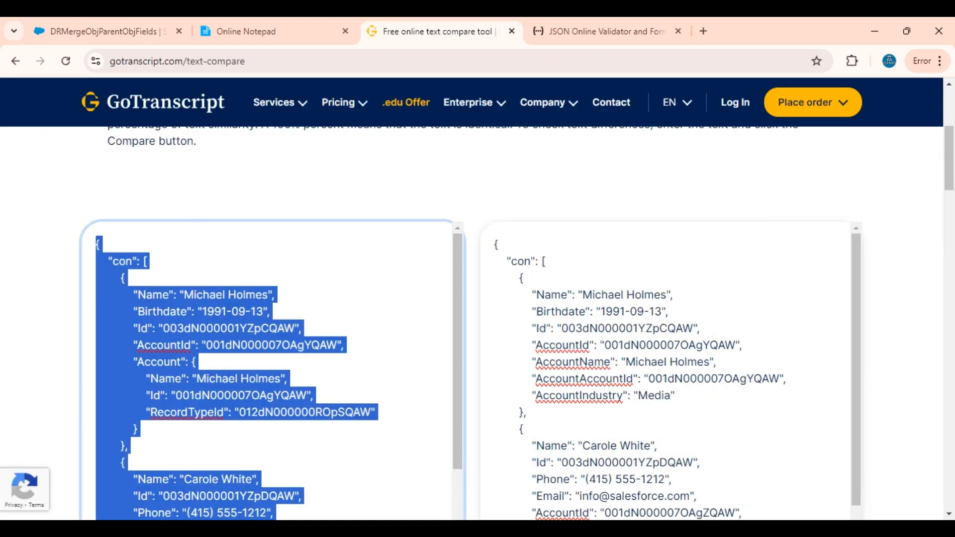
{"action": "left_click", "coordinate": [143, 379]}
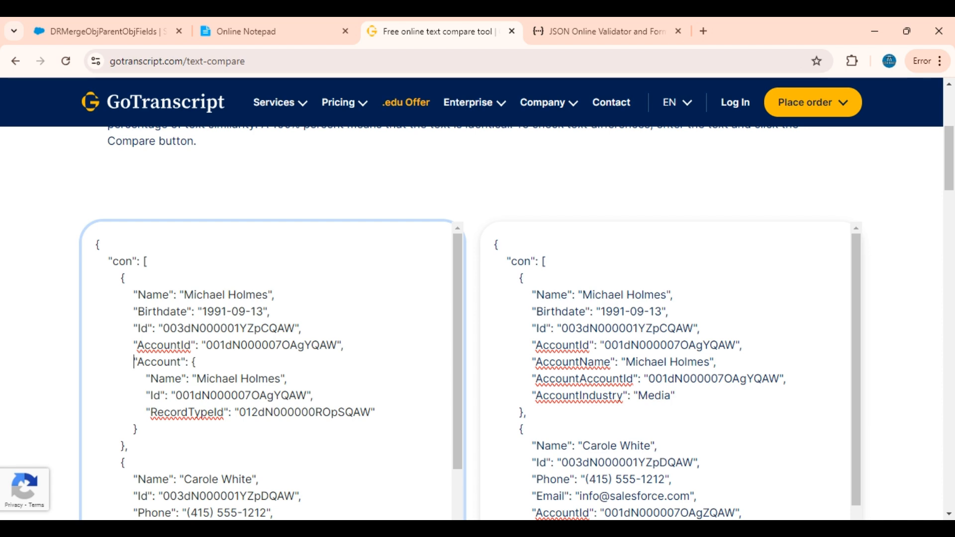
{"action": "left_click_drag", "start_coordinate": [133, 362], "coordinate": [138, 430]}
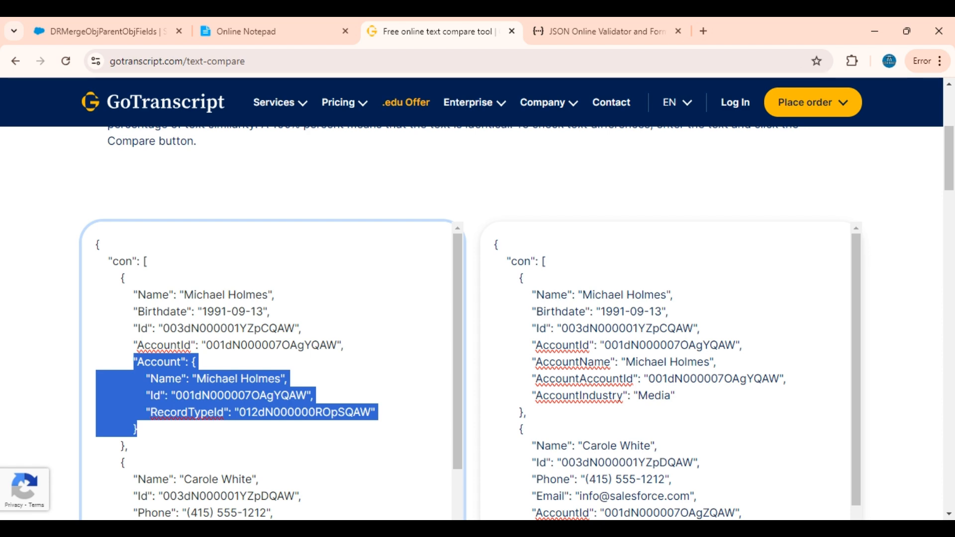
{"action": "left_click_drag", "start_coordinate": [121, 278], "coordinate": [128, 445]}
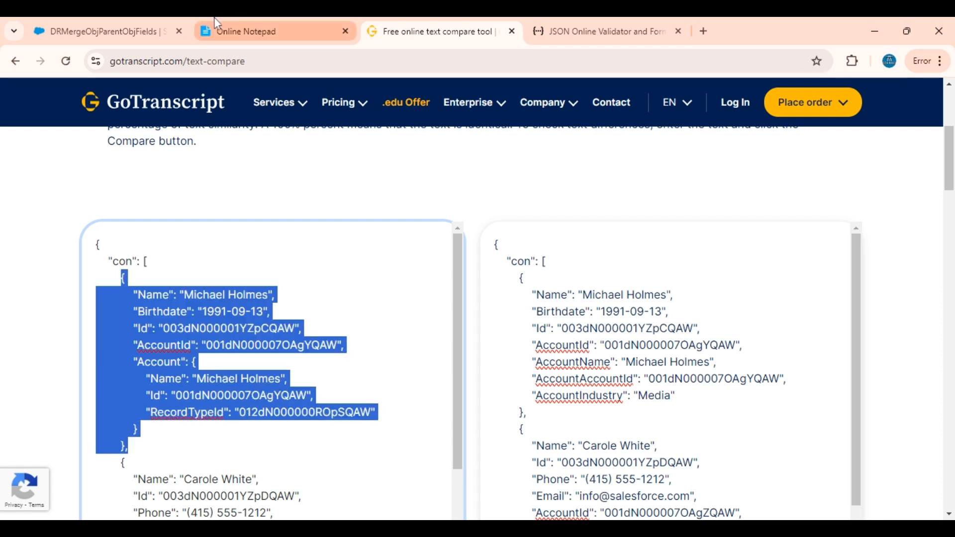
{"action": "left_click", "coordinate": [102, 31]}
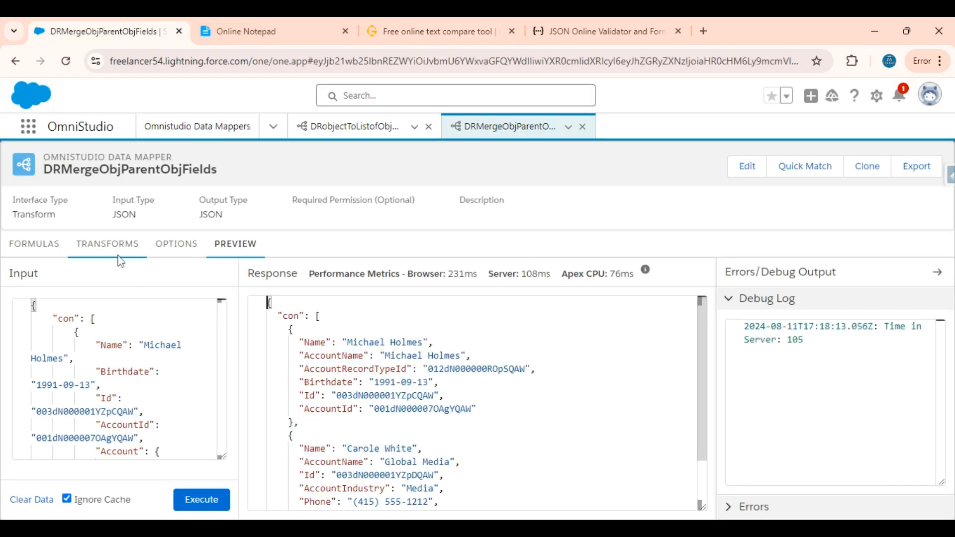